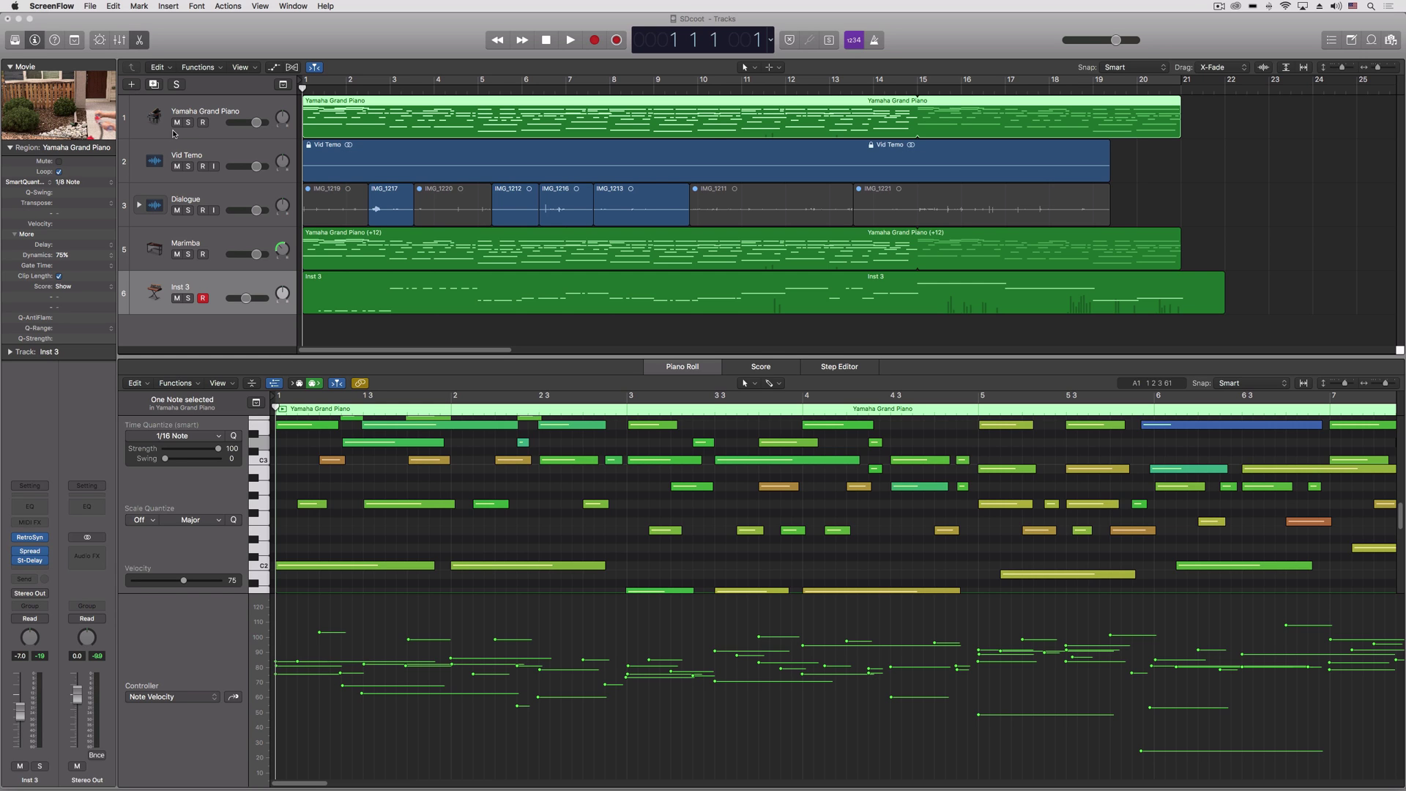
Step: Solo the Yamaha Grand Piano track, play its part alone, then stop playback
click(188, 123)
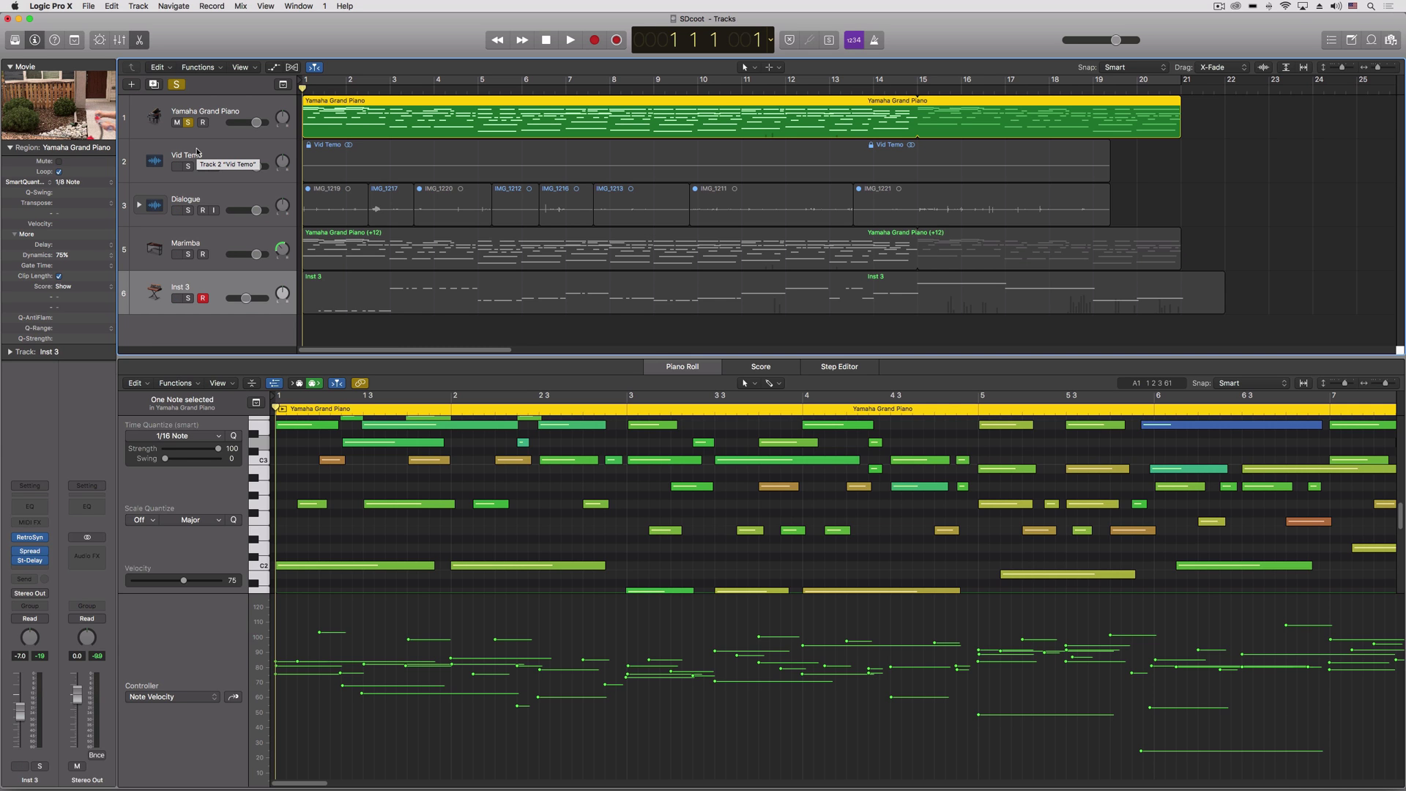
key(space)
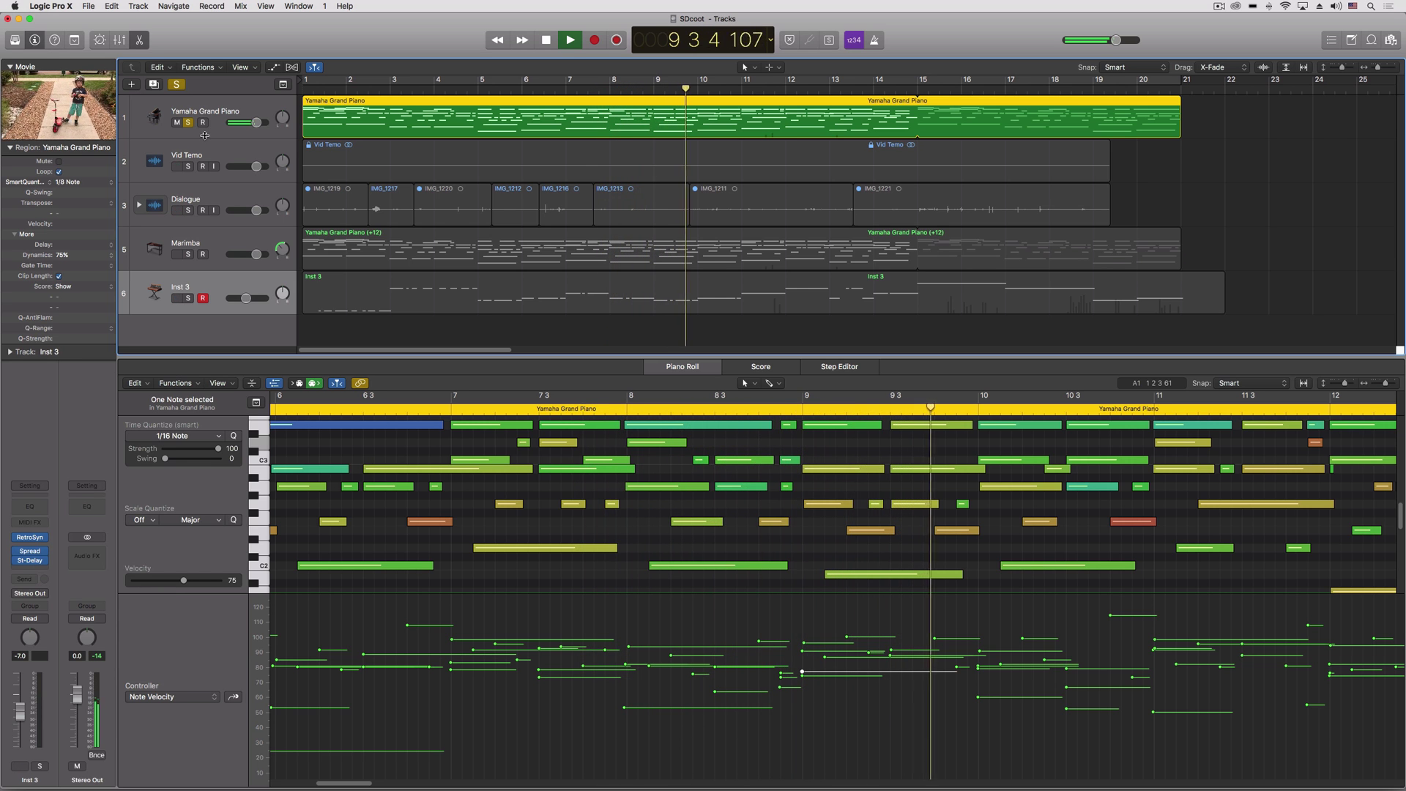
key(space)
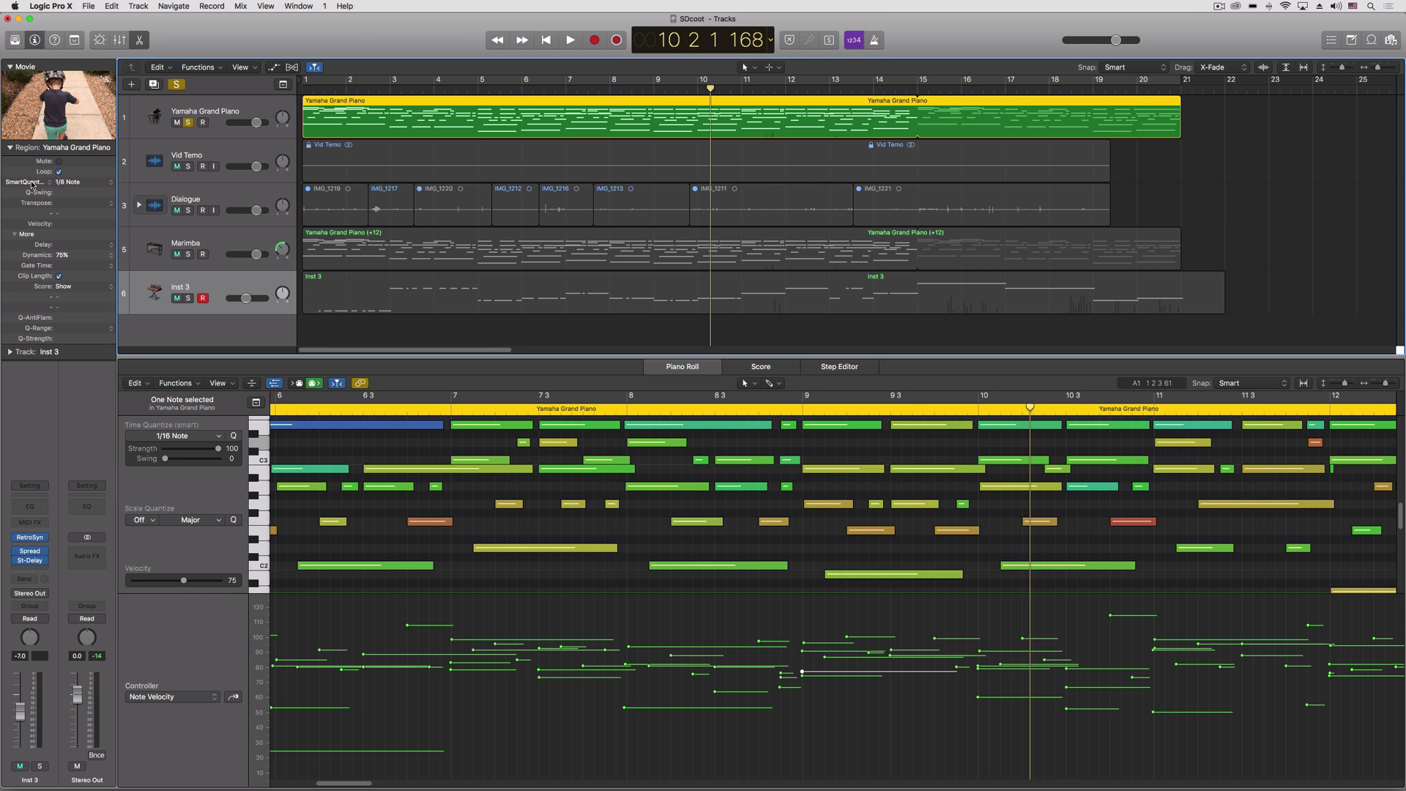
Step: Leave smart quantize at 1/8 Note, select the Marimba track and unsolo the piano
click(70, 185)
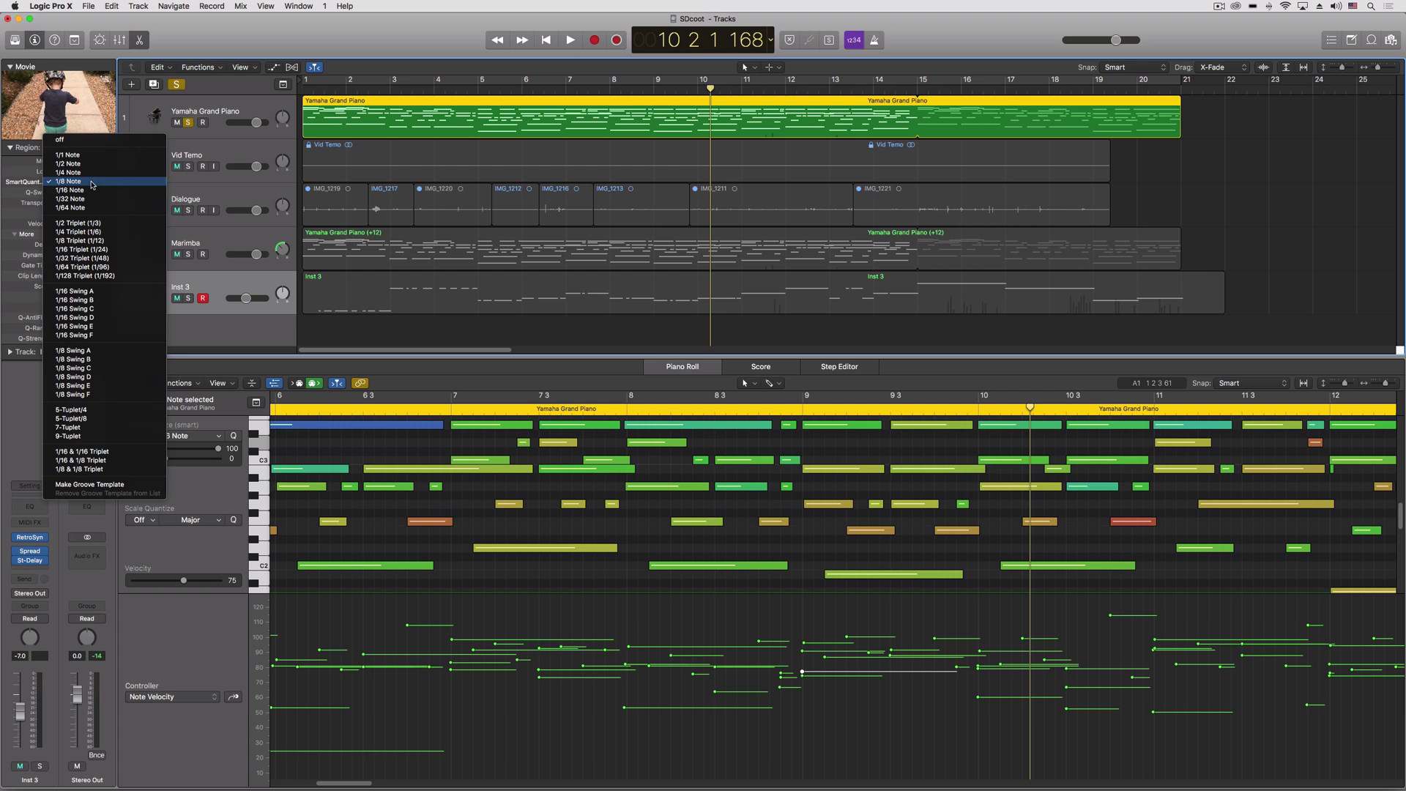
click(208, 37)
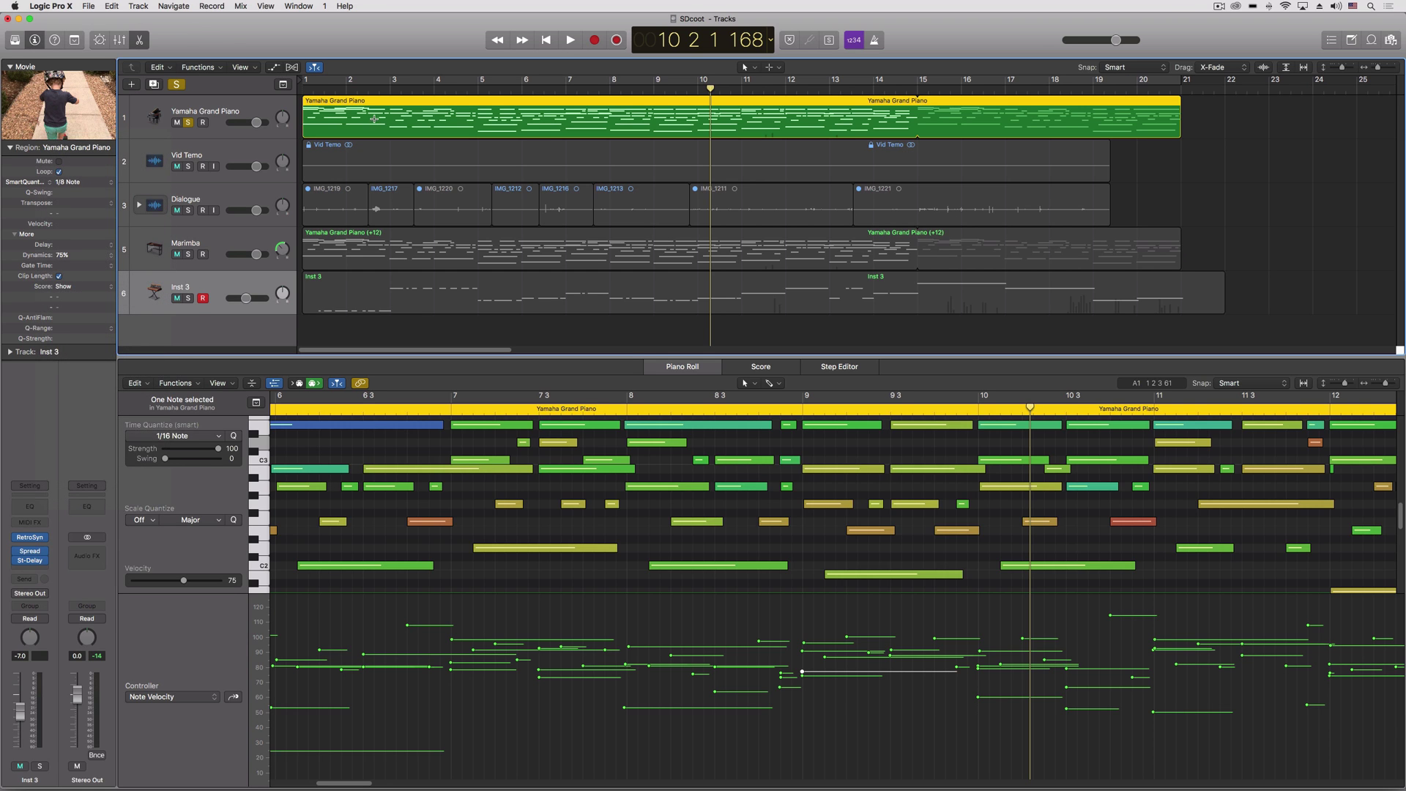
click(195, 254)
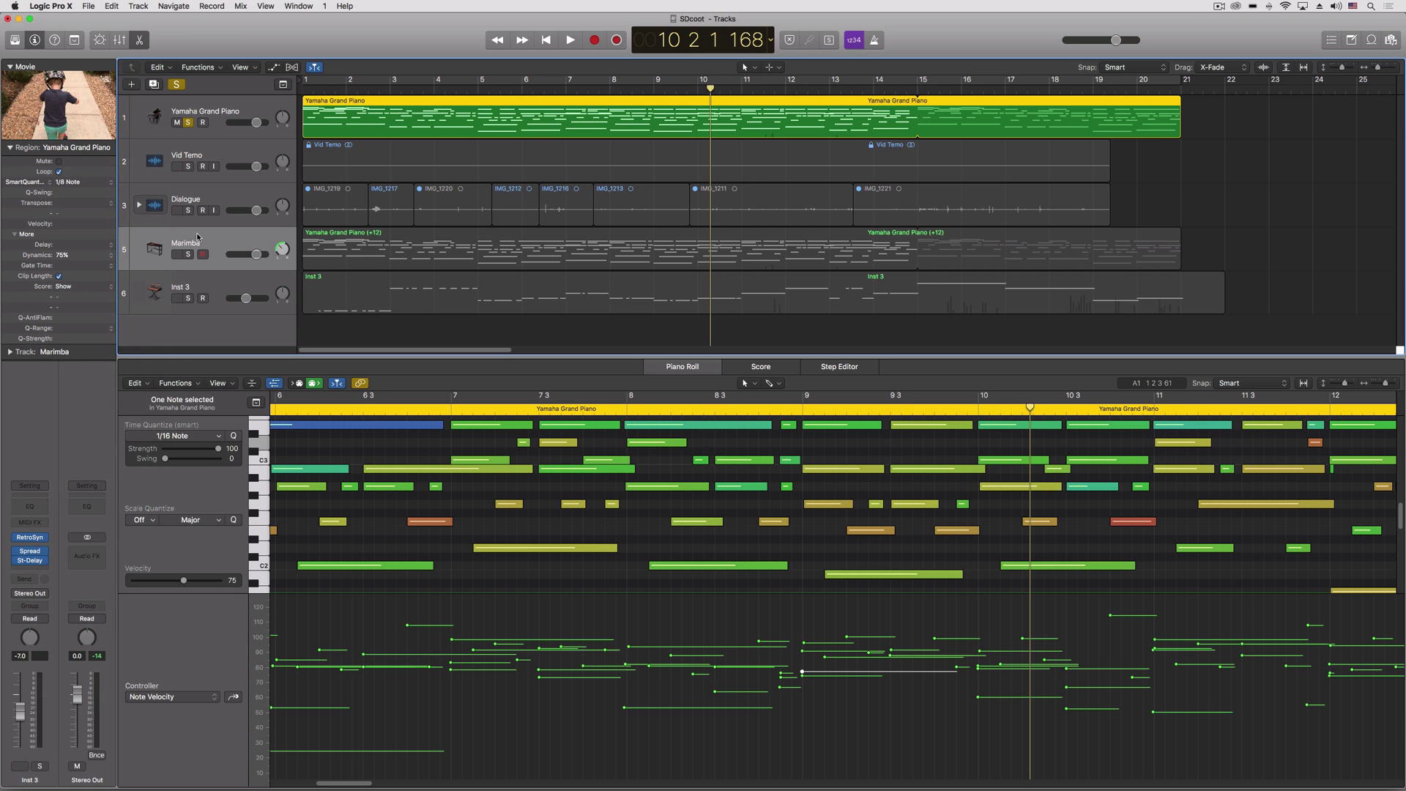
click(188, 123)
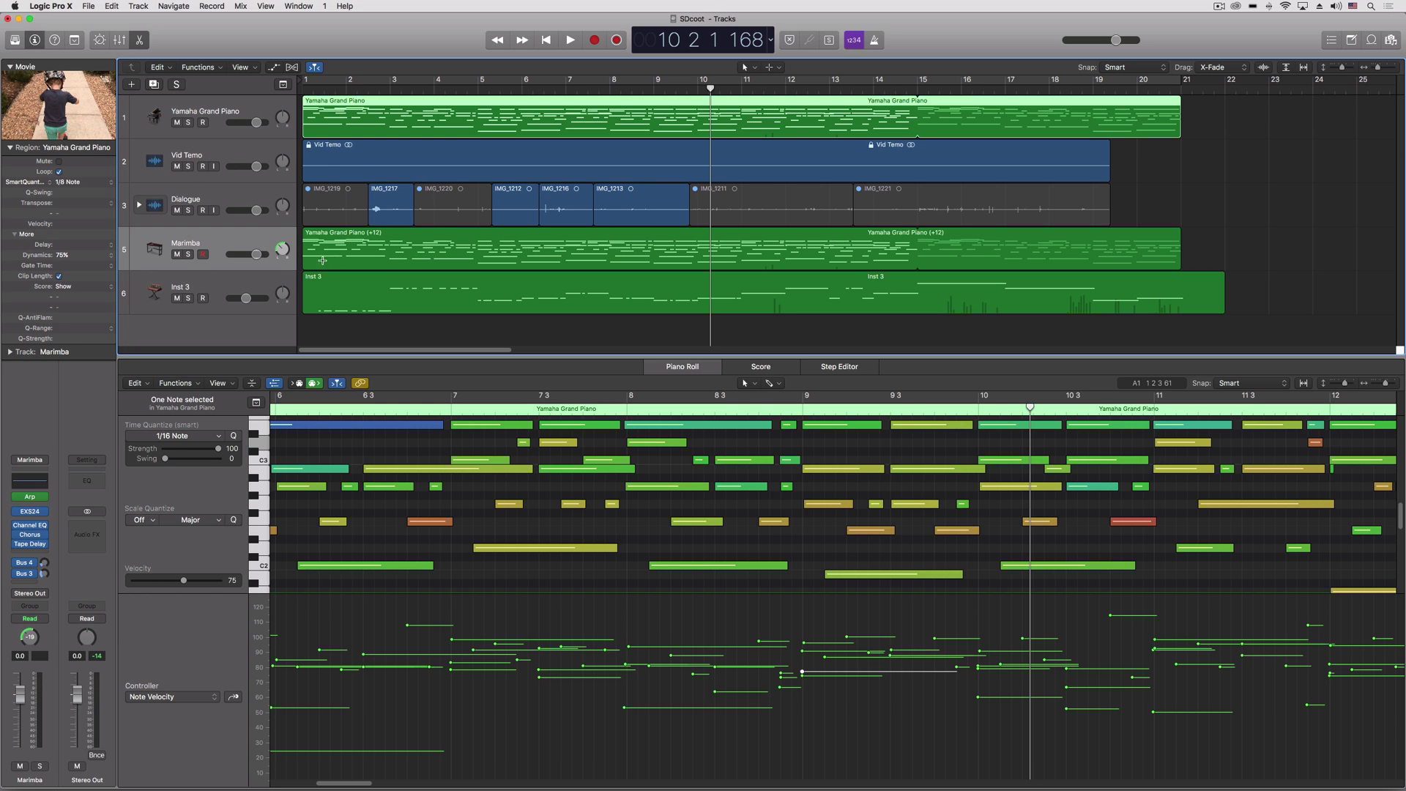
Step: Solo the Marimba track and play its octave-up part from the beginning, then stop
click(188, 254)
mouse_move(33, 498)
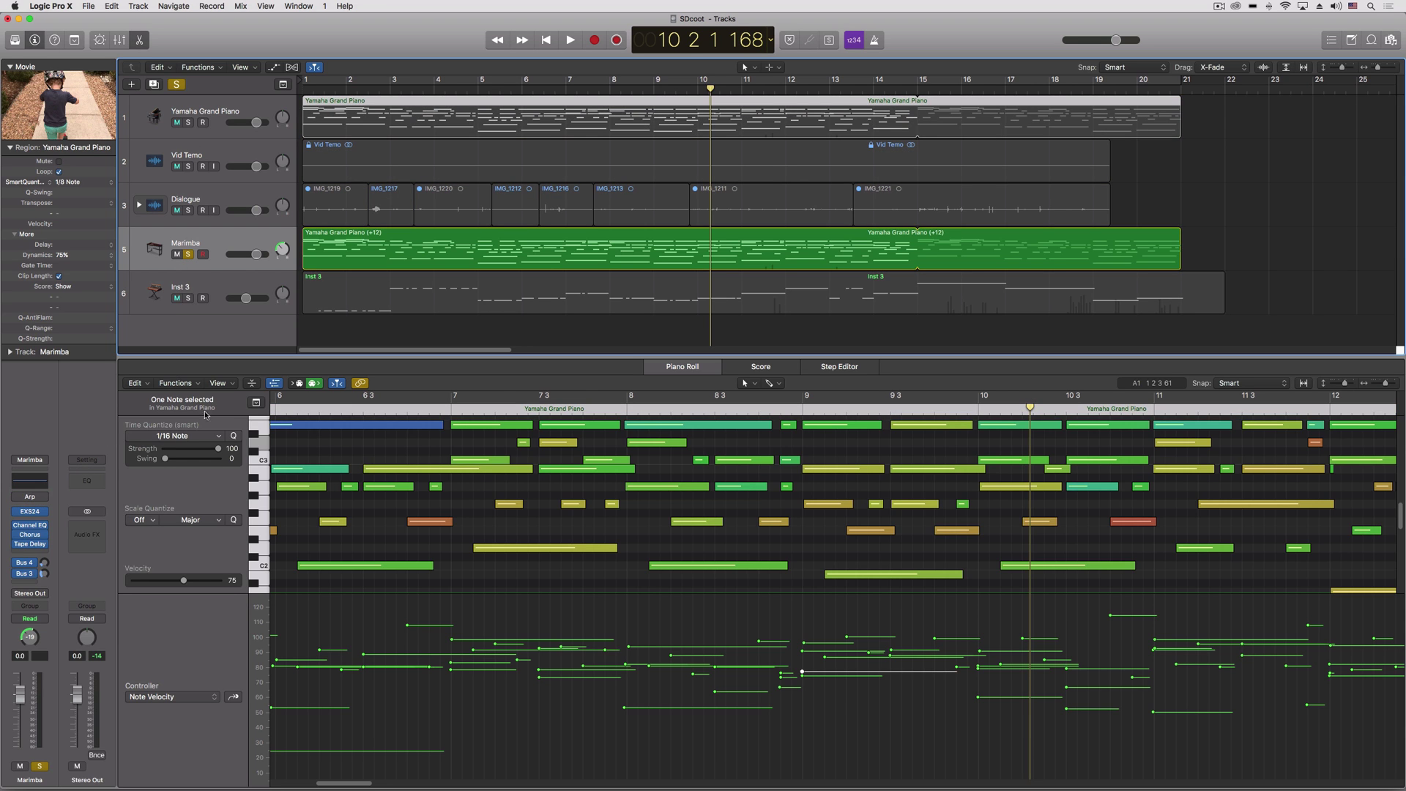
key(Return)
key(space)
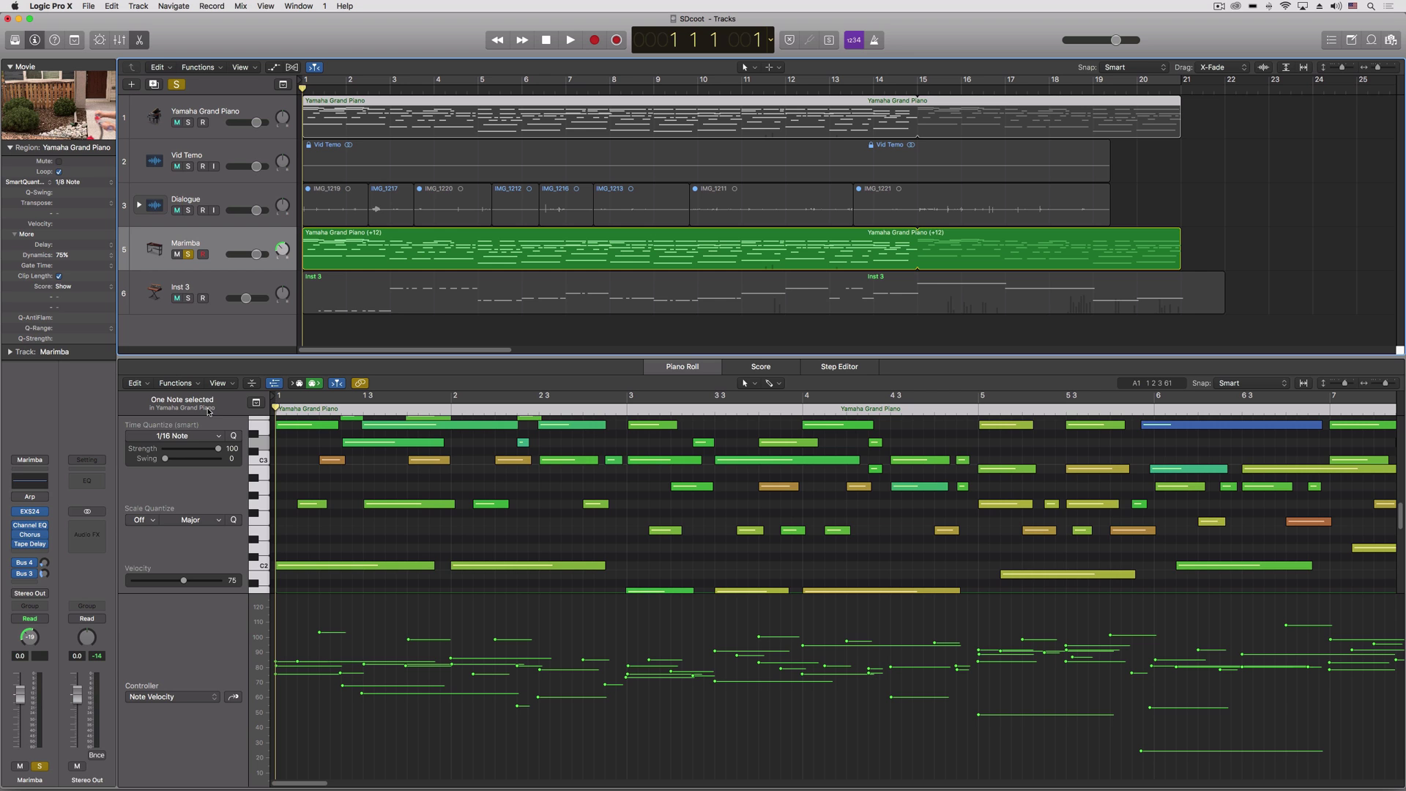
key(space)
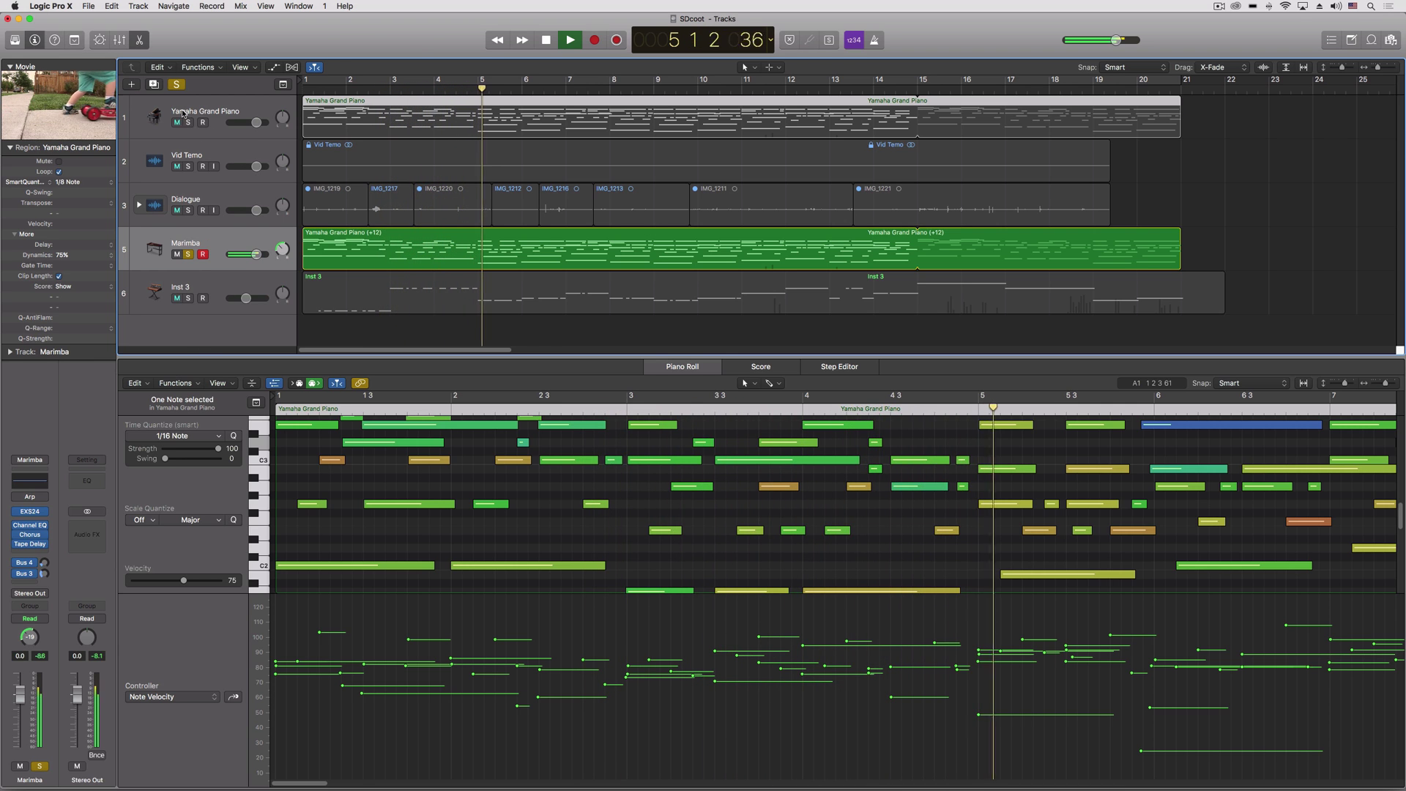
key(space)
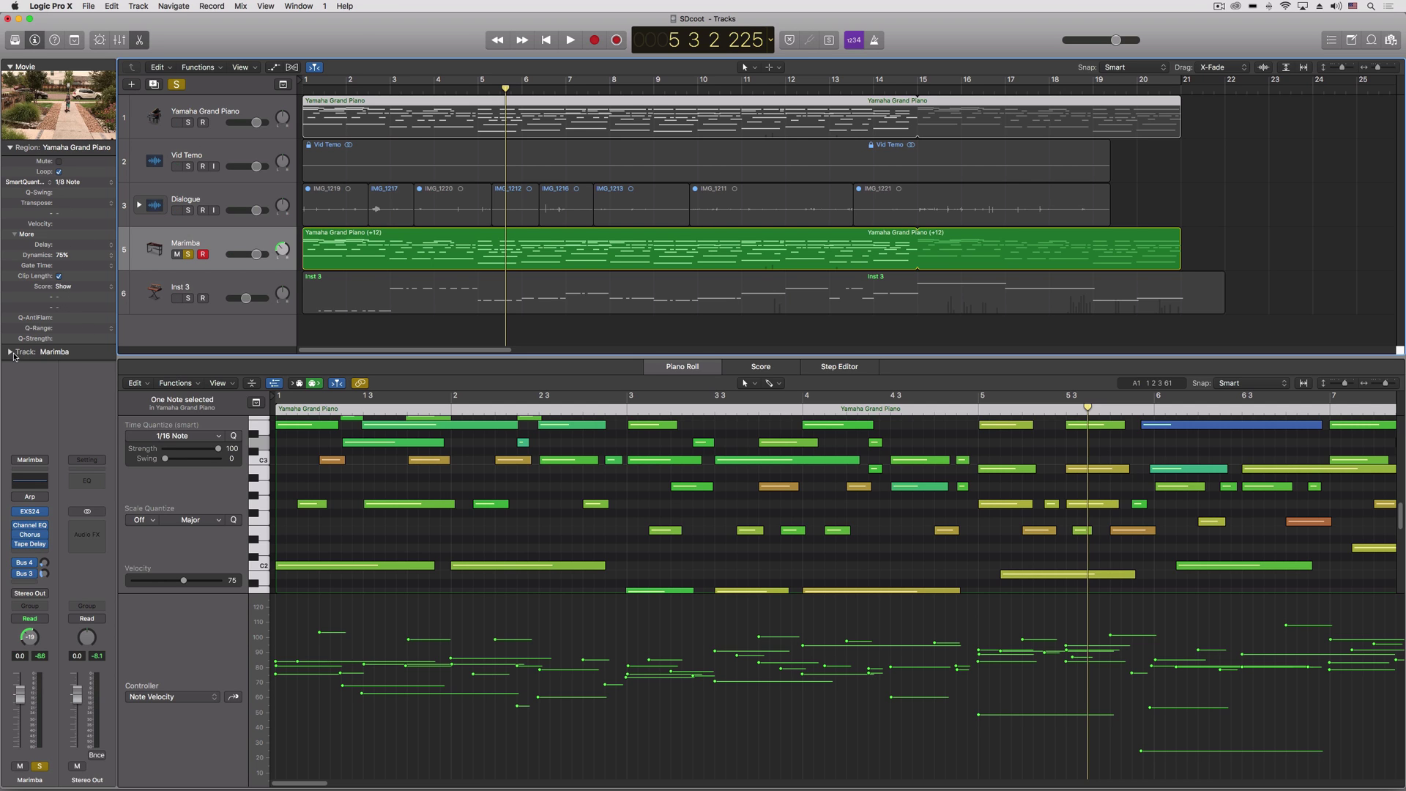
Step: Set the Marimba region's transpose to 0 and play the untransposed part
click(10, 353)
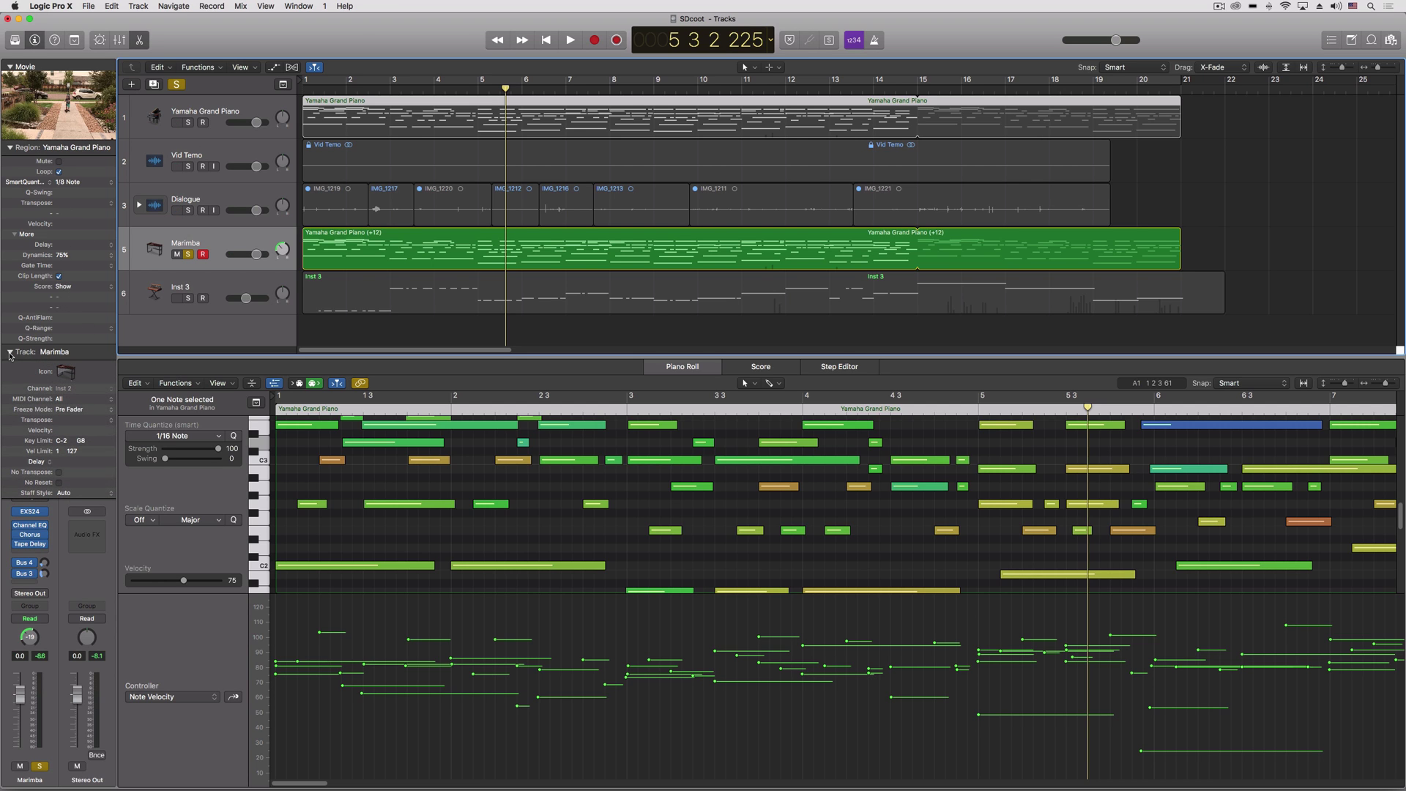
click(10, 353)
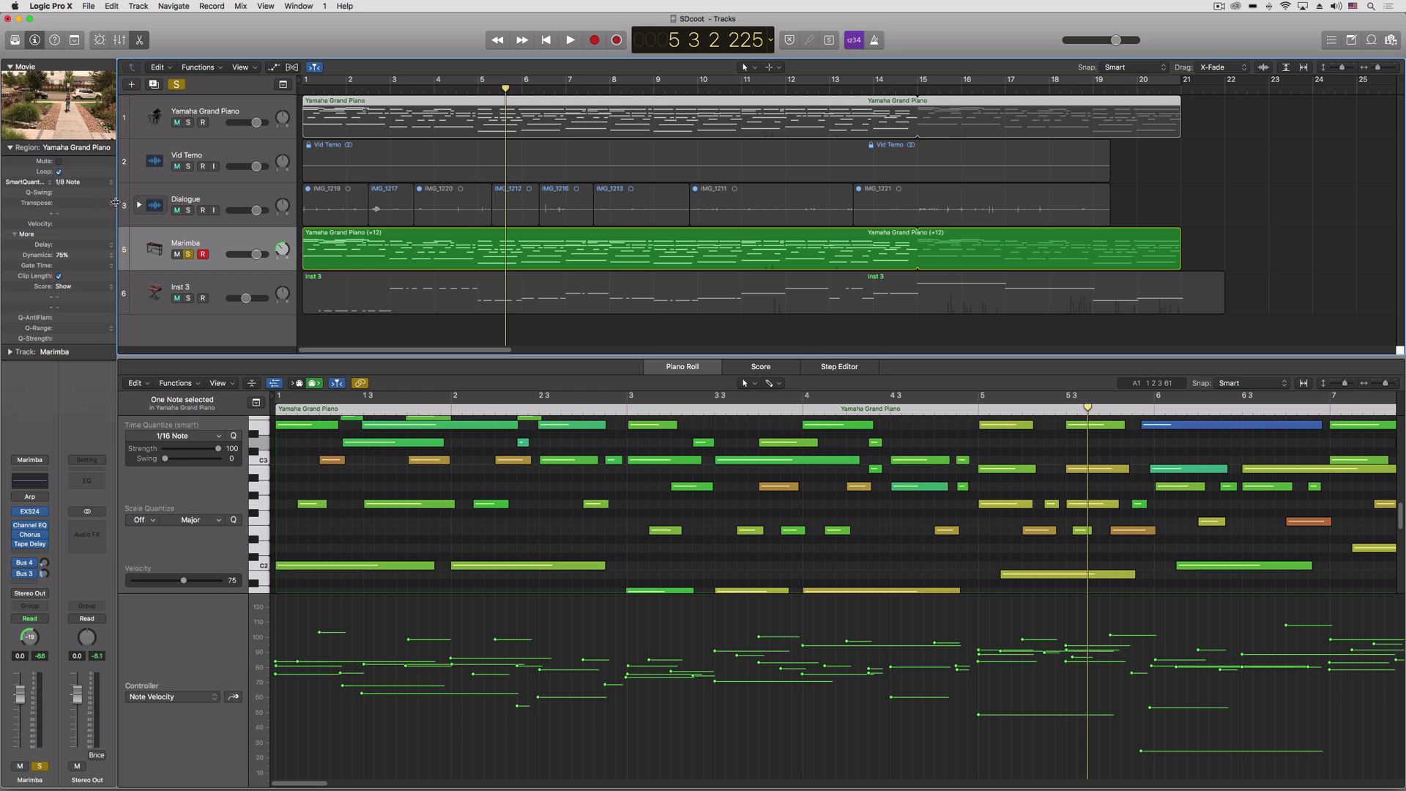
click(443, 235)
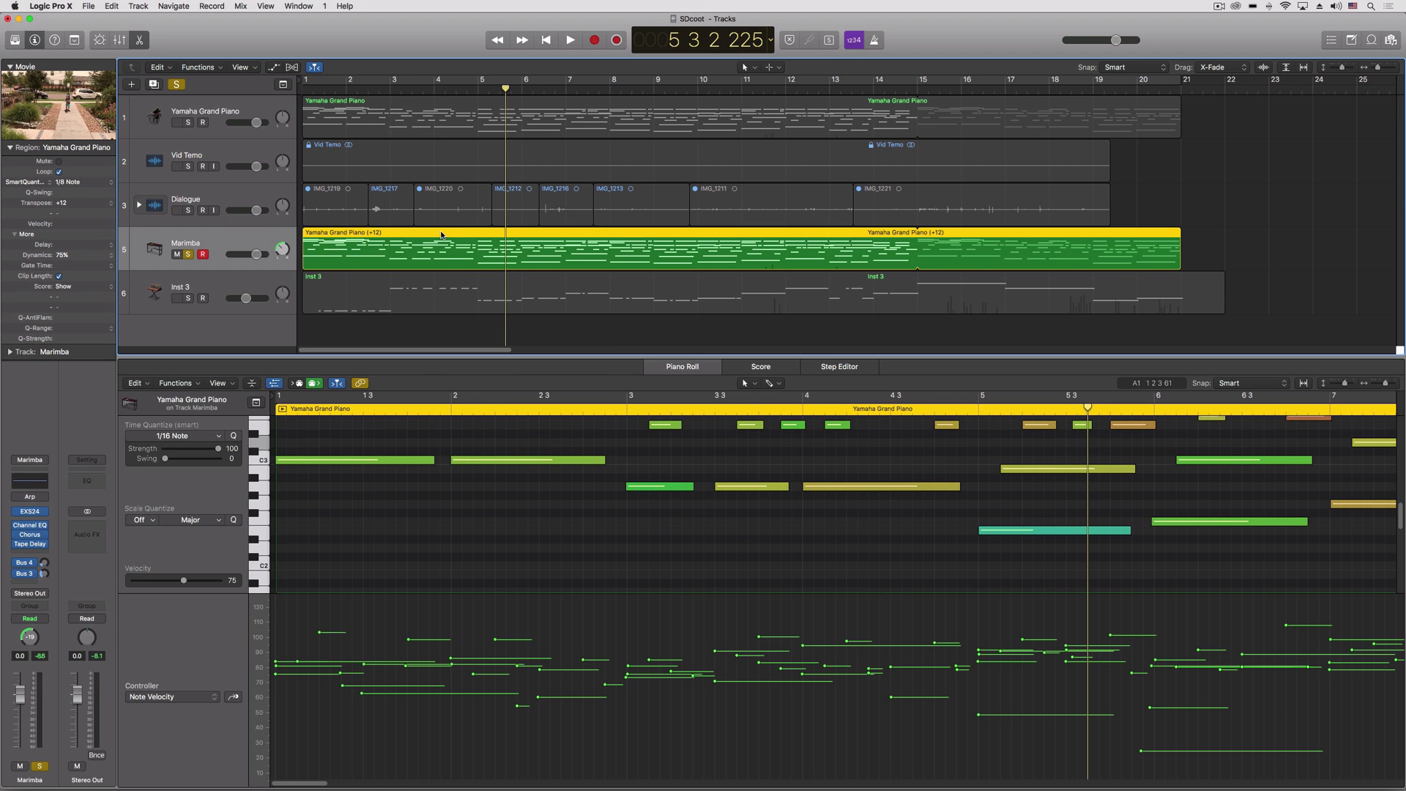
click(108, 205)
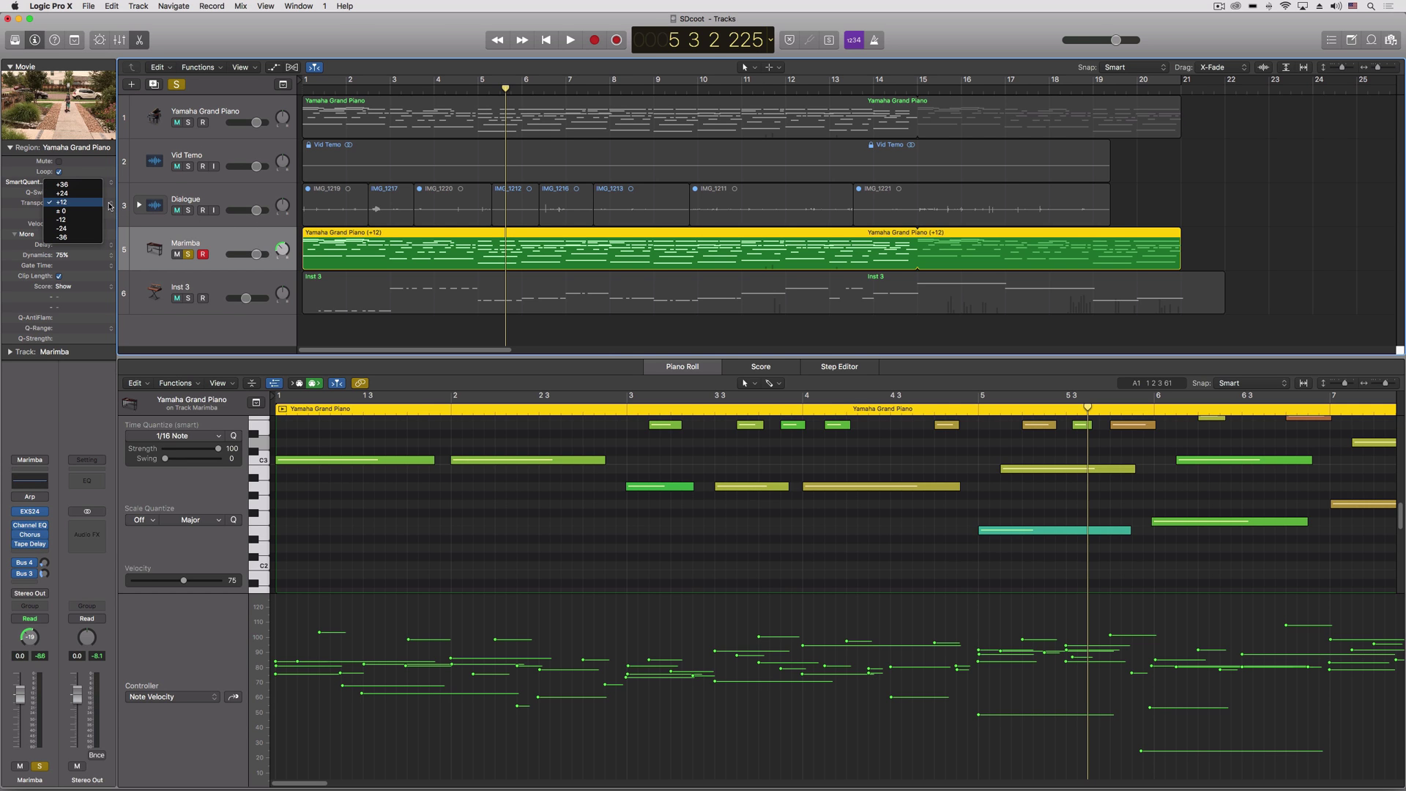
click(81, 216)
key(space)
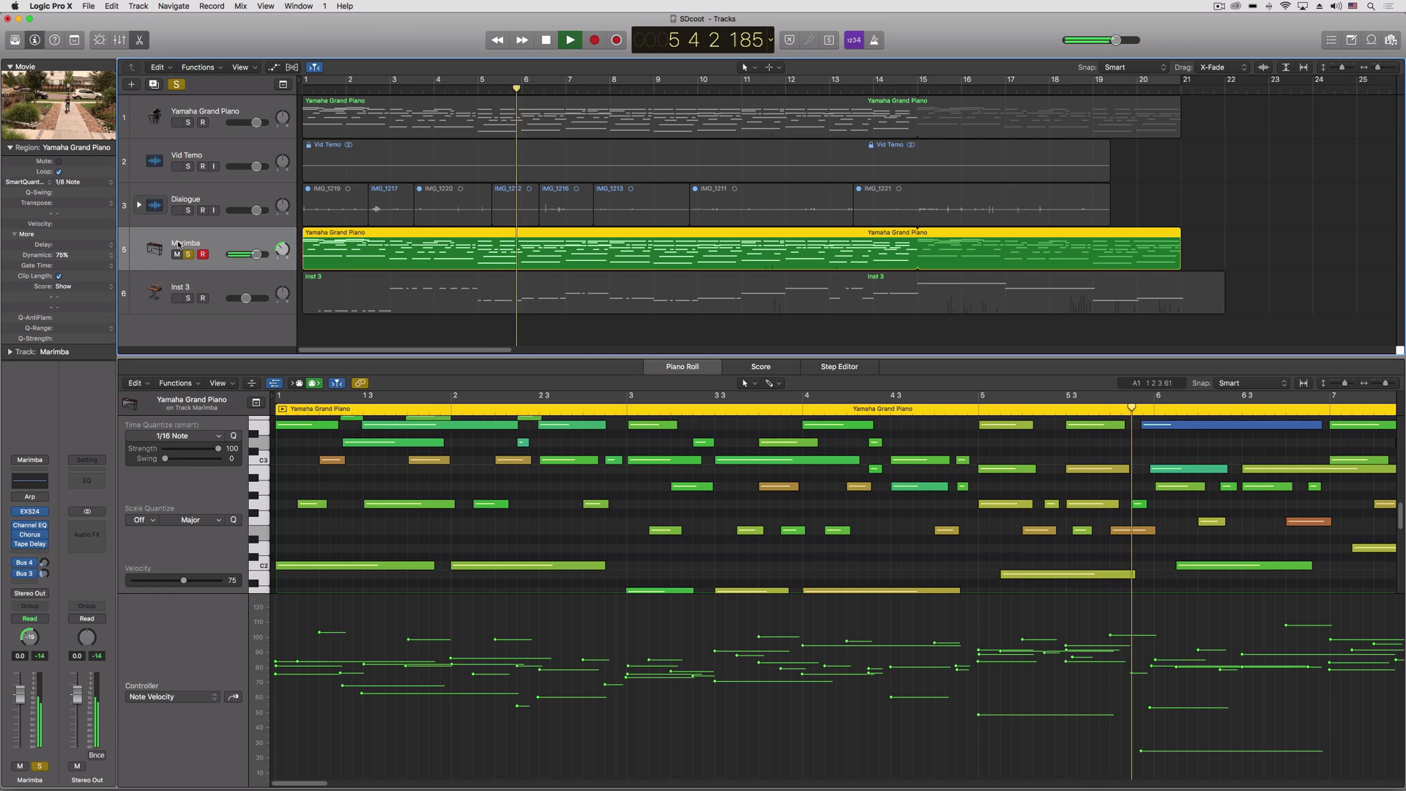
Step: Solo the piano too, restore the region transpose to +12, play, stop and return to start
click(188, 123)
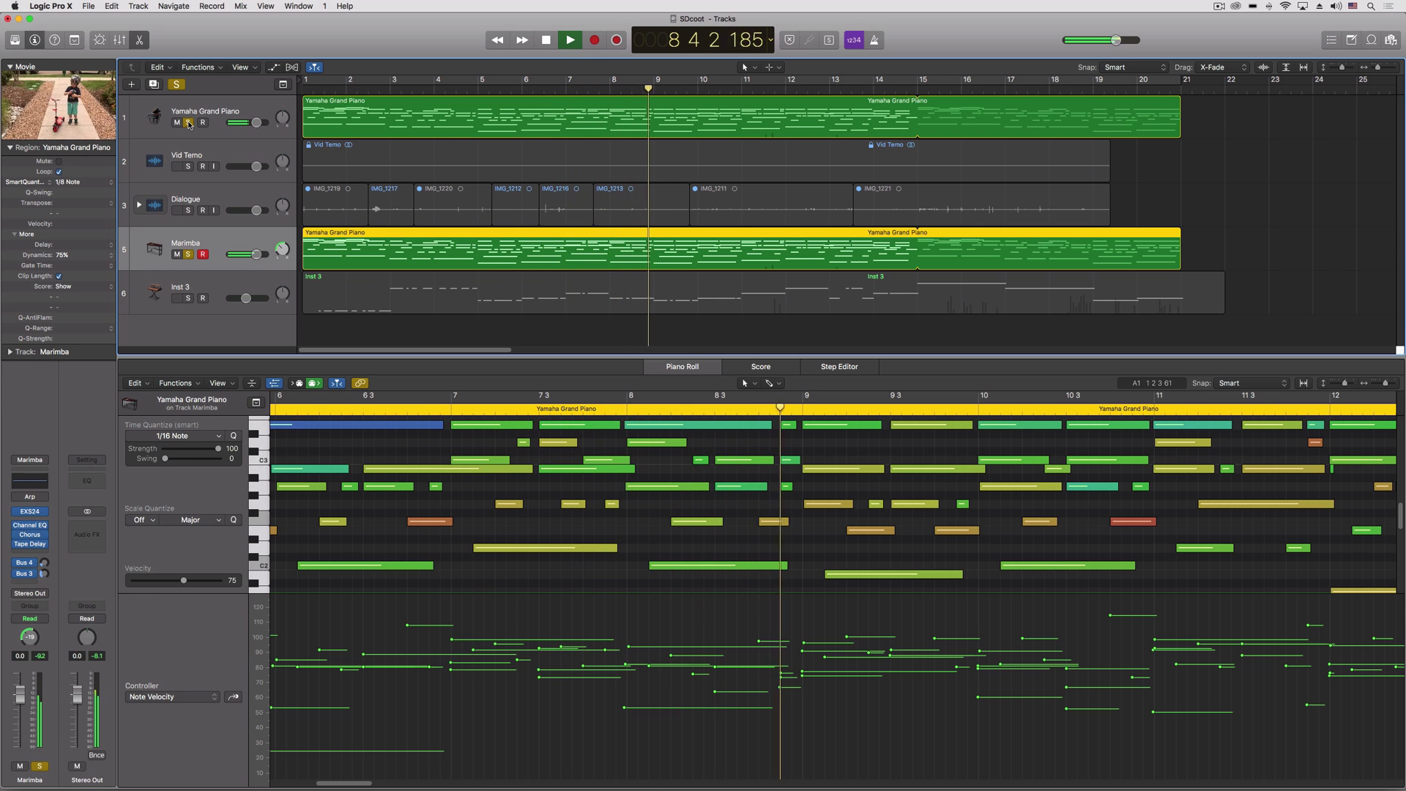
key(space)
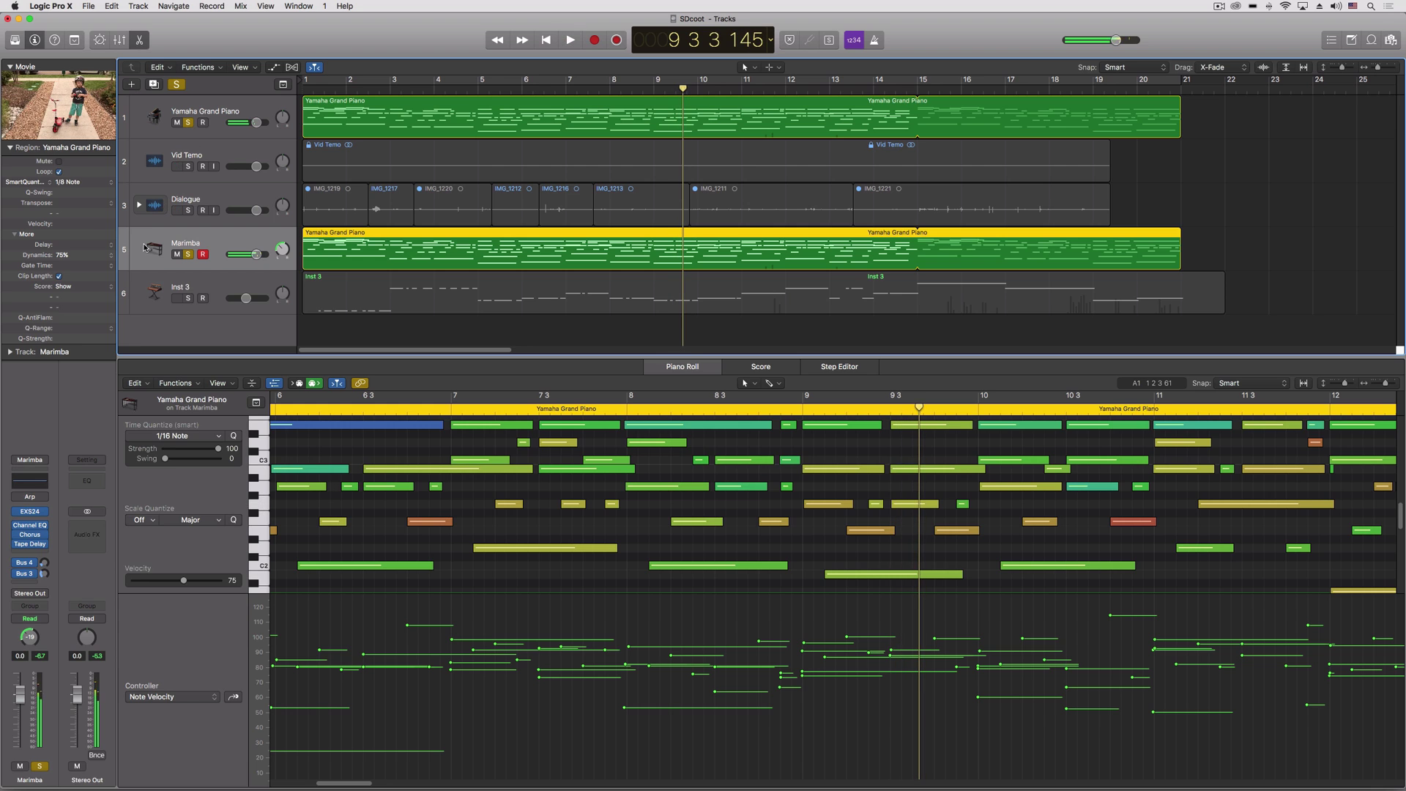
click(109, 206)
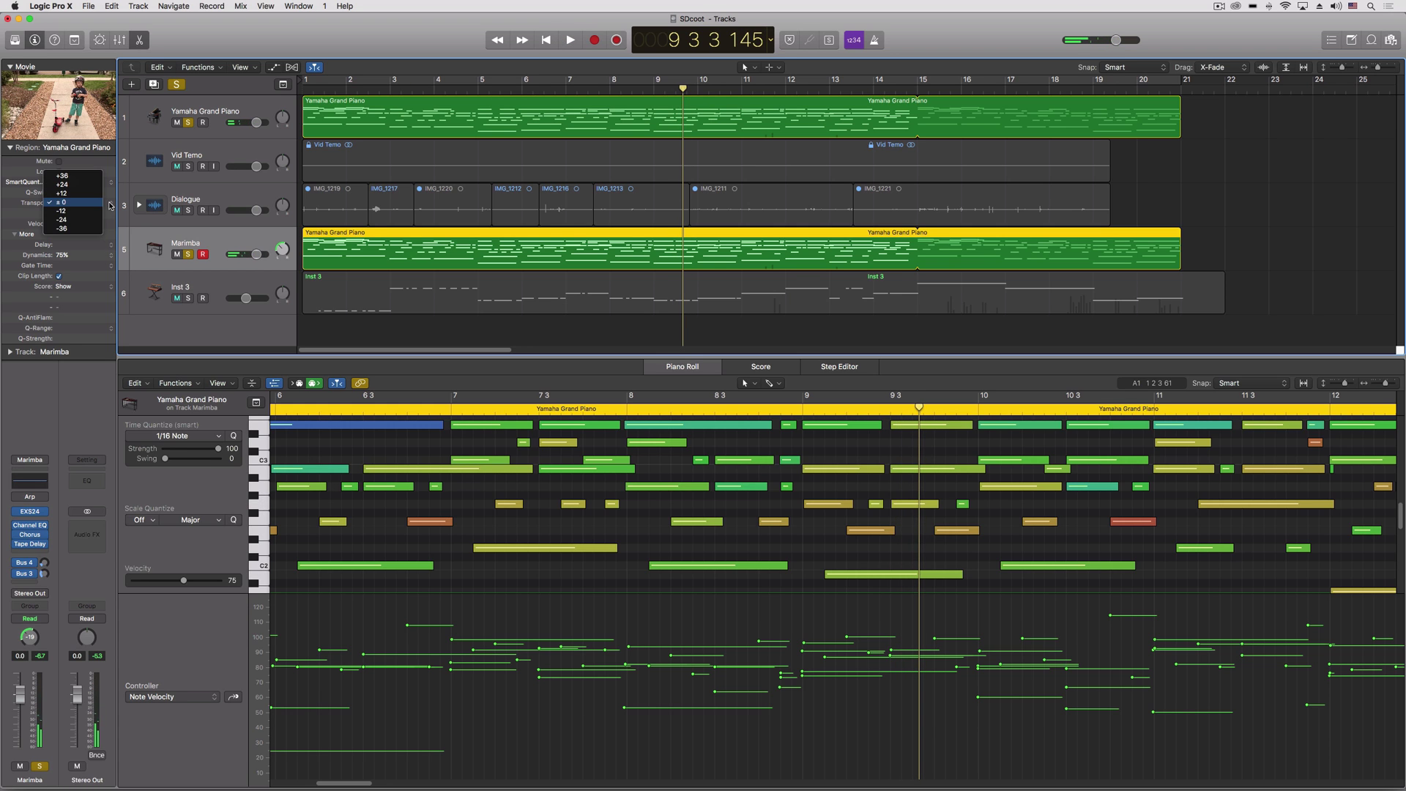
click(81, 194)
key(space)
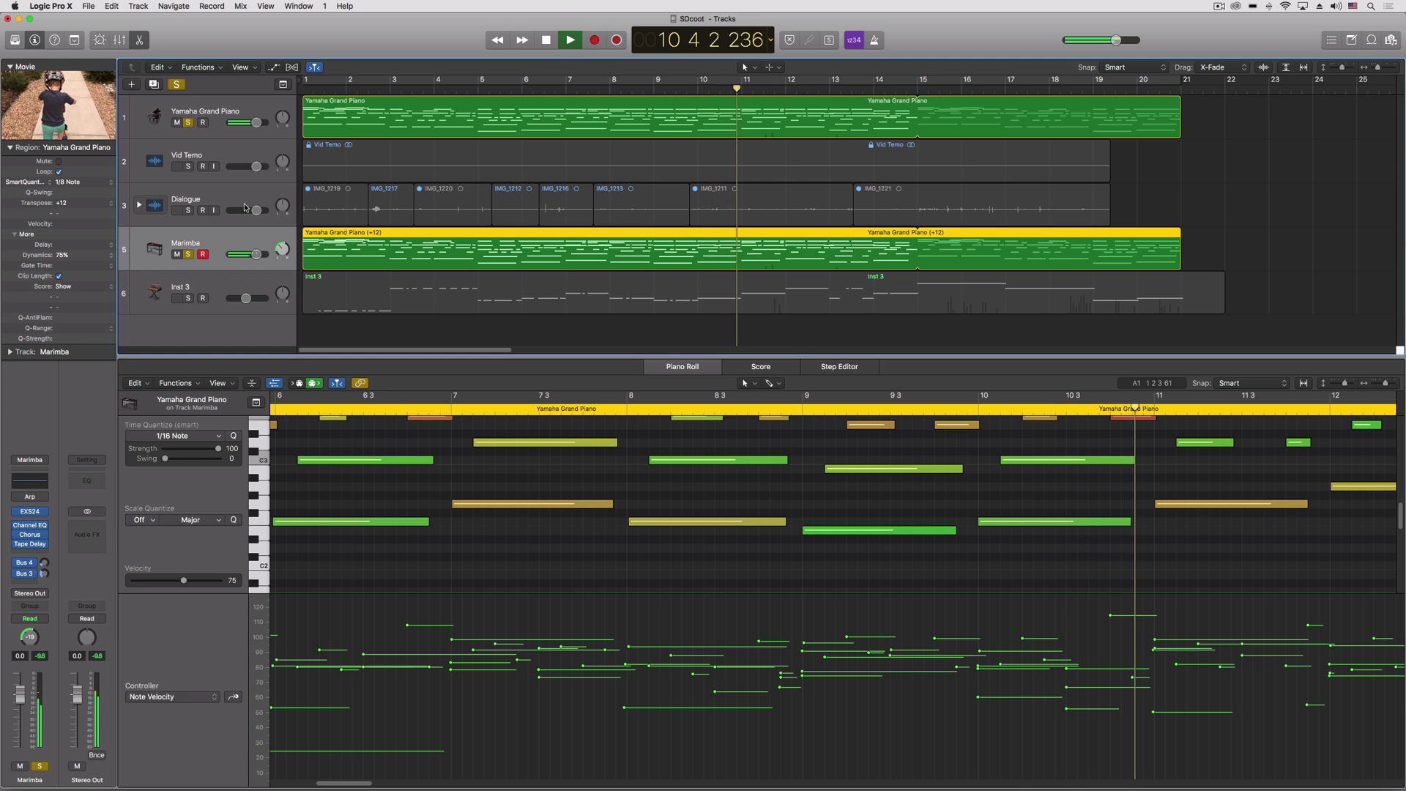
key(space)
key(Return)
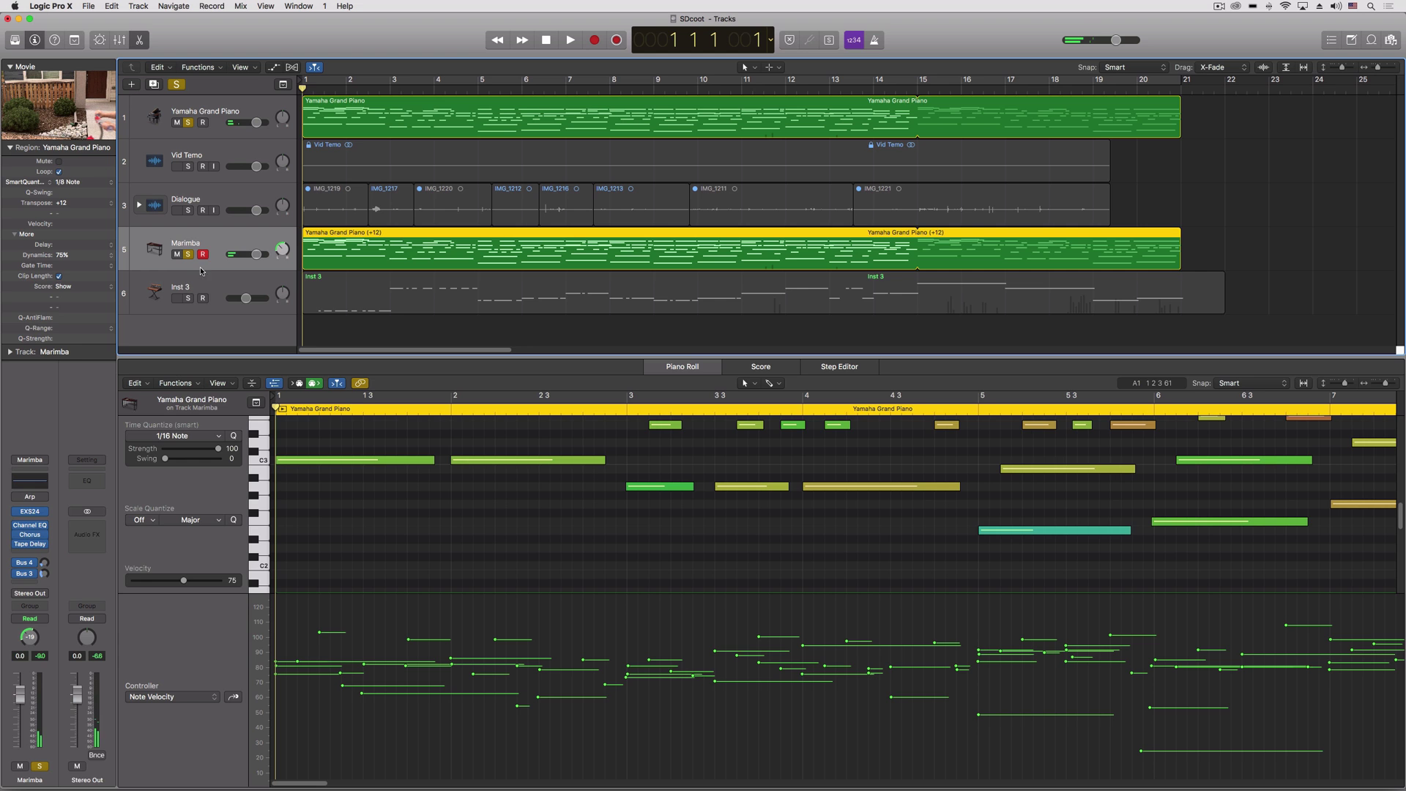
Step: Open the Marimba Arpeggiator, drag its window aside, and unsolo the Yamaha Grand Piano track
click(41, 498)
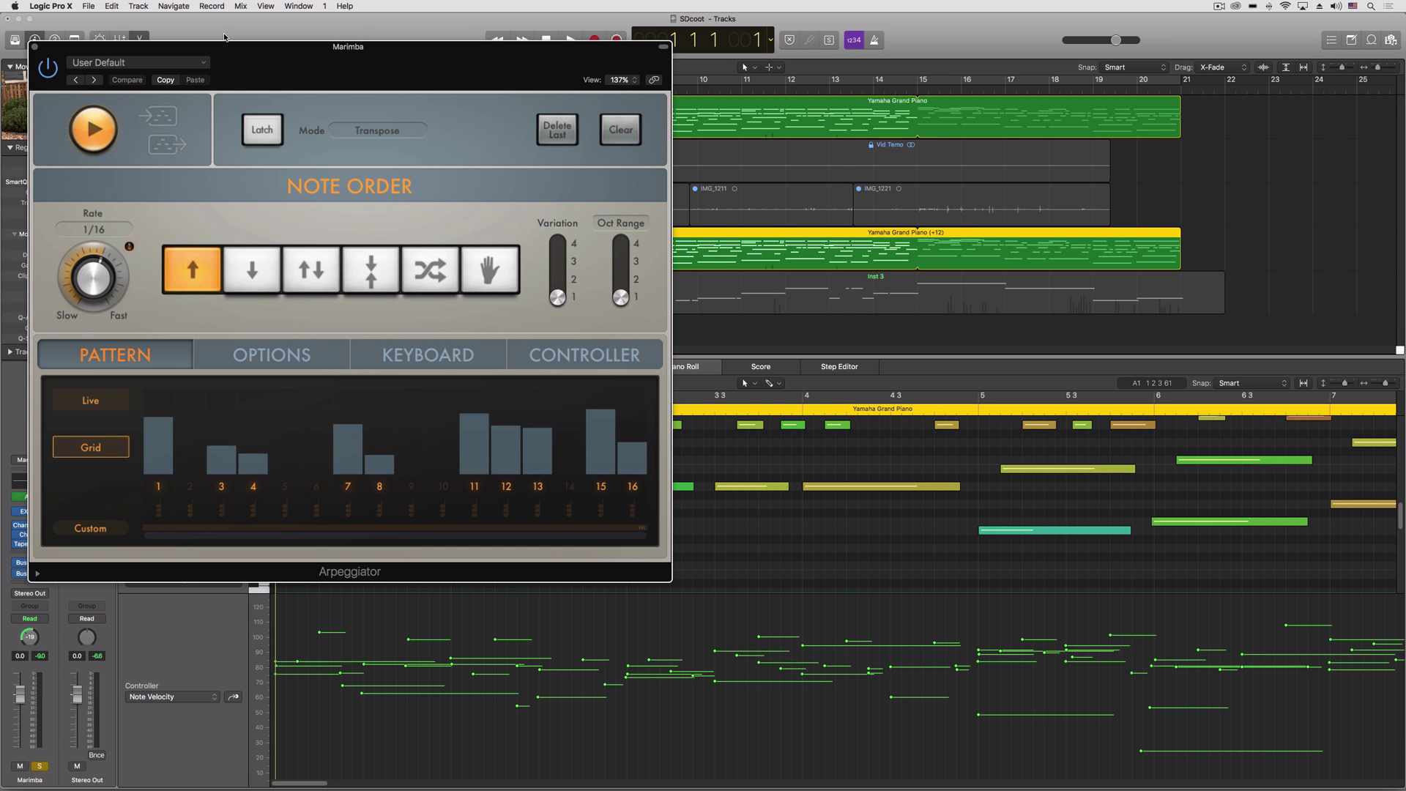
drag(224, 46, 394, 73)
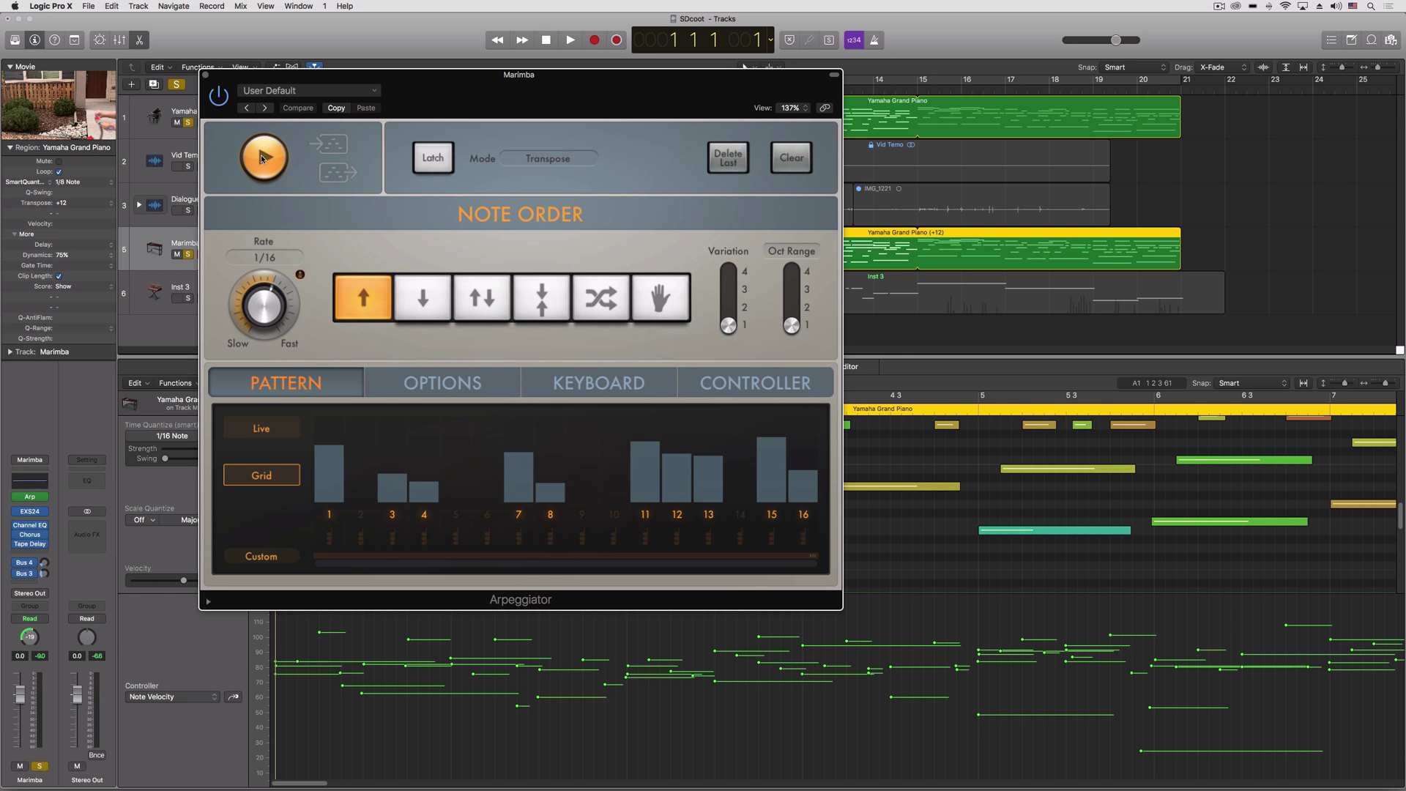
drag(259, 84, 528, 81)
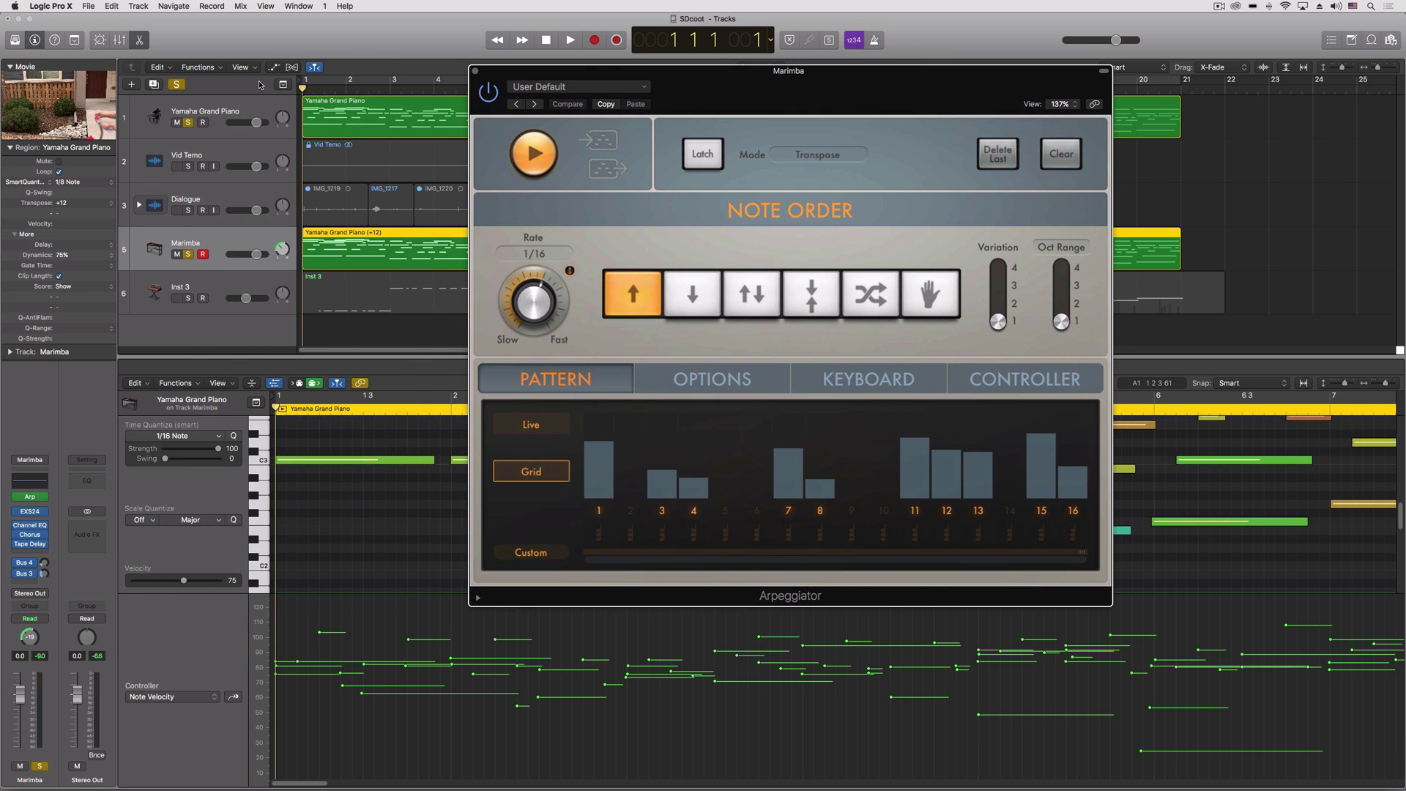
click(188, 123)
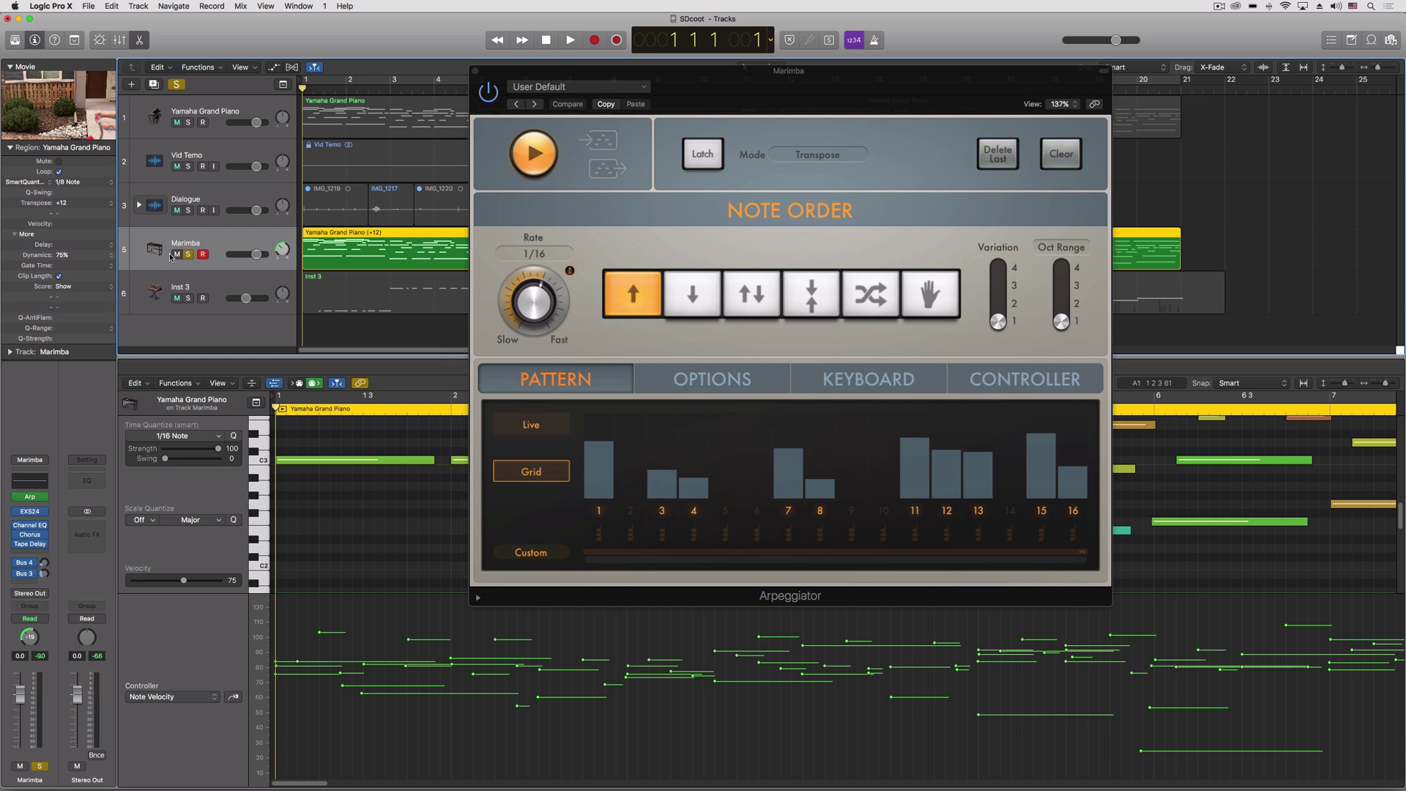
Step: Hold chords on Musical Typing (Cmd-K) to hear the Marimba arpeggio, play, then close the keyboard
key(super+k)
key(k)
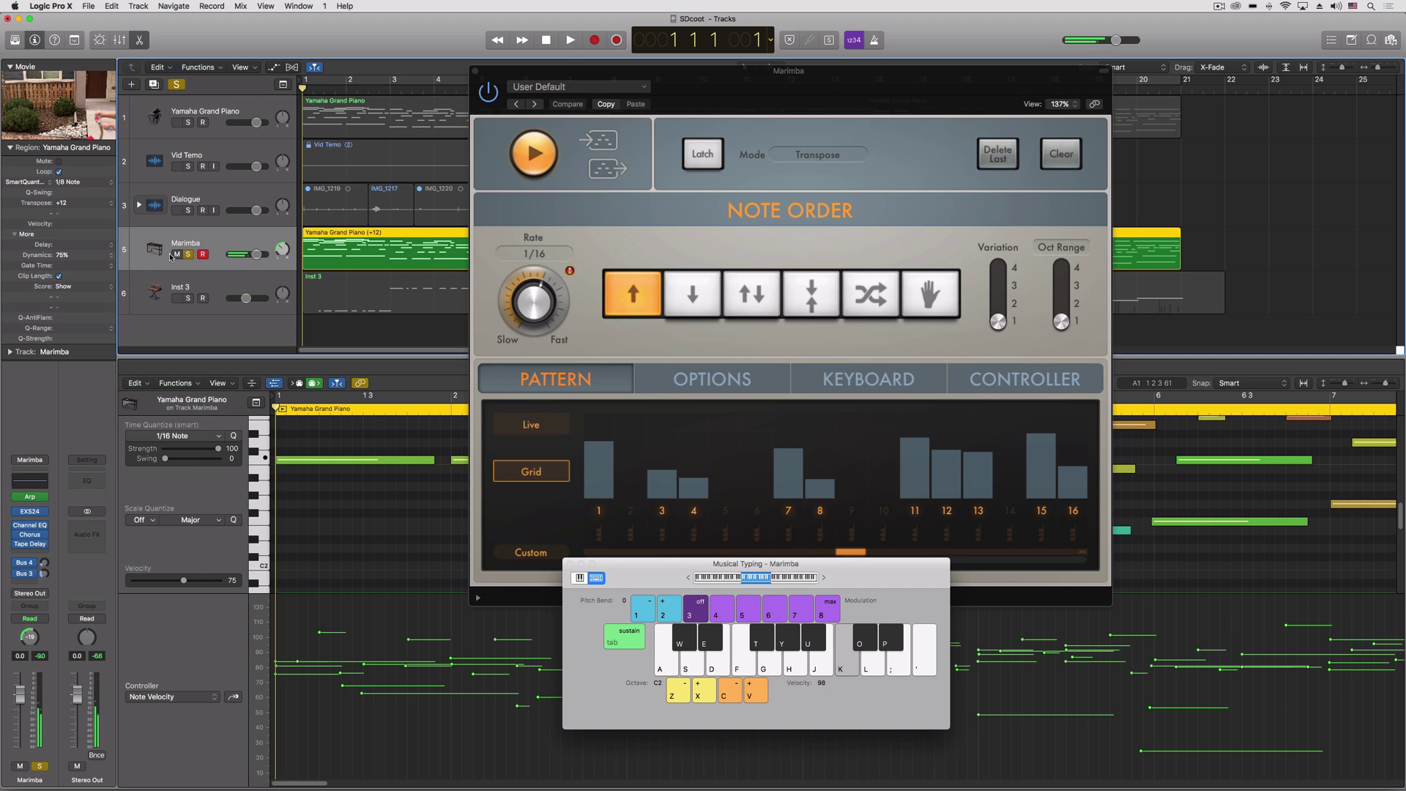
key(h)
key(k)
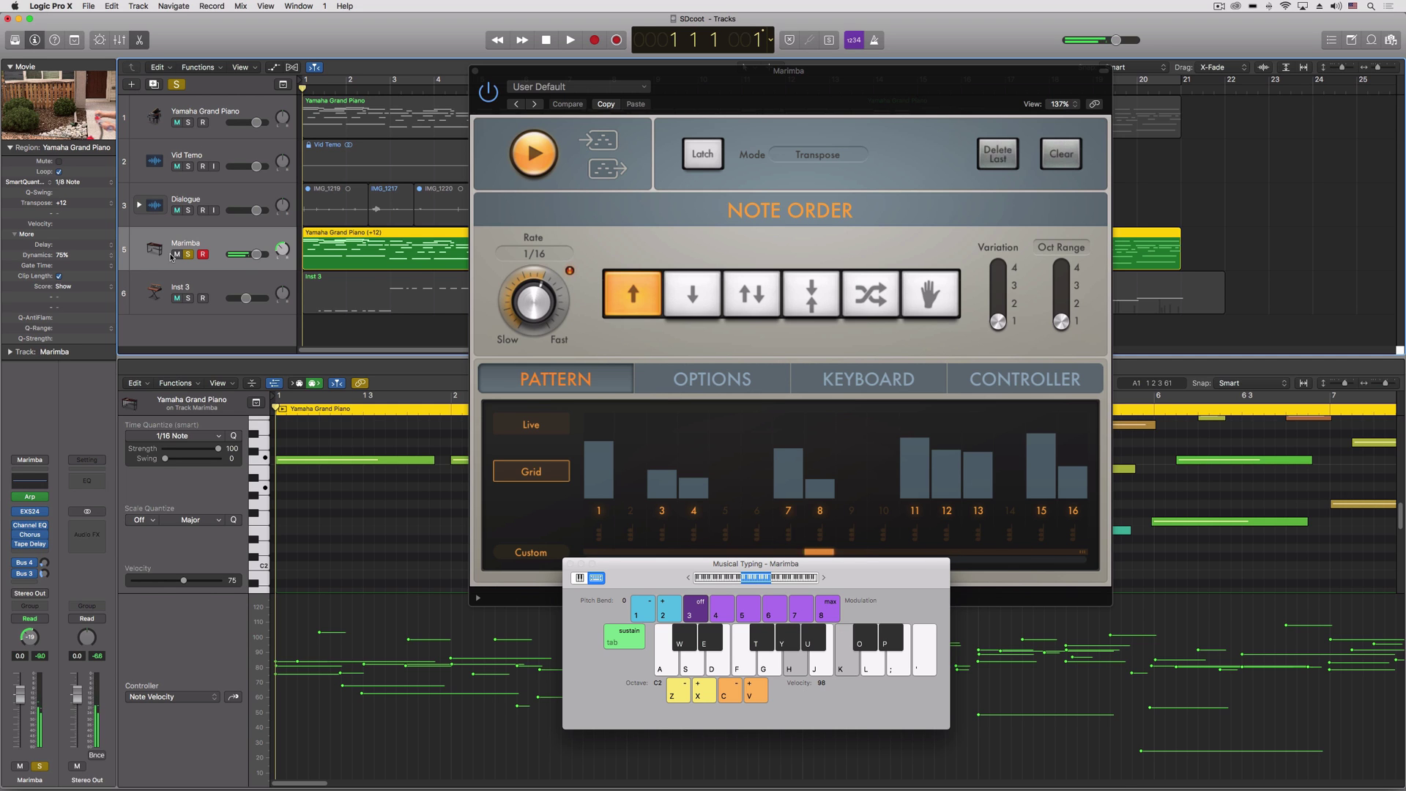
key(l)
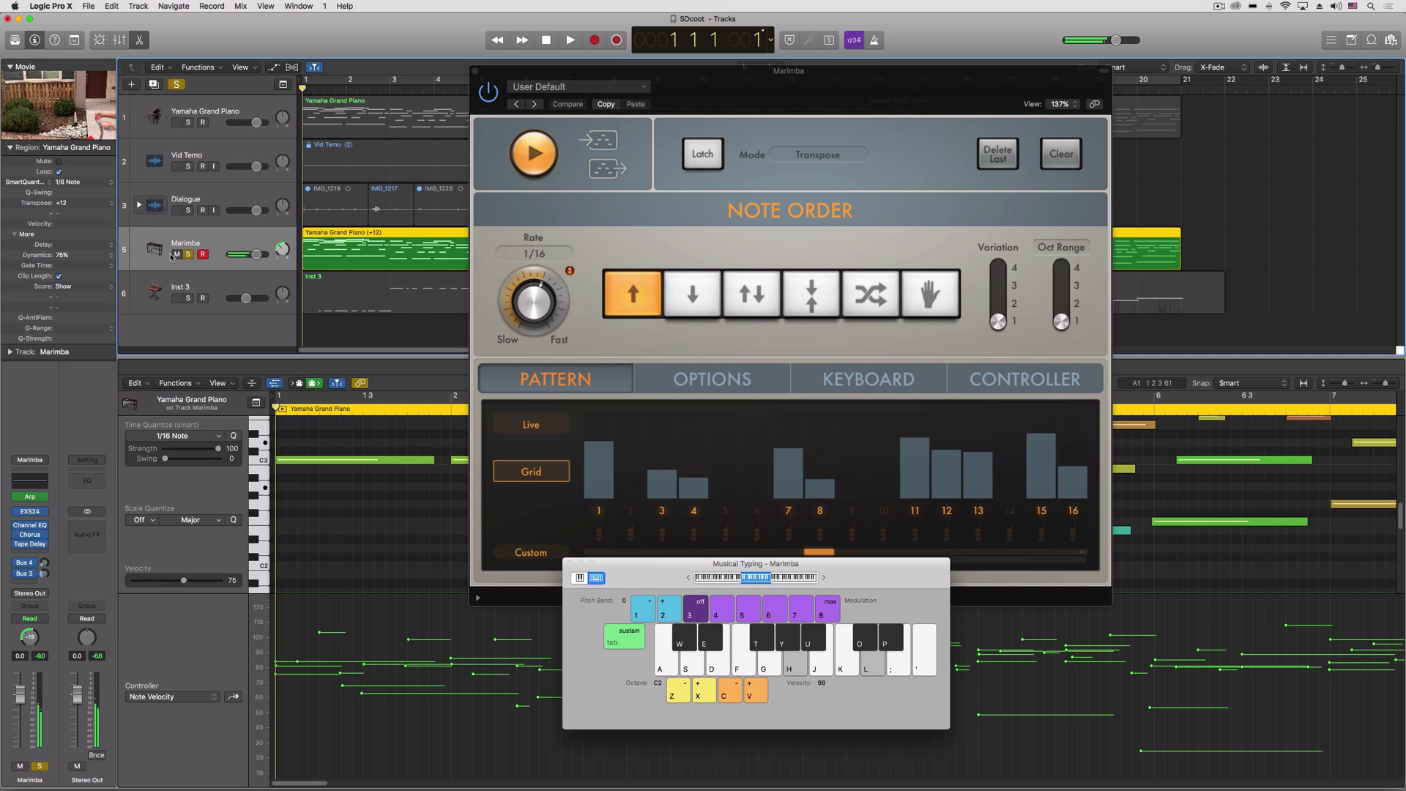
key(s)
key(g)
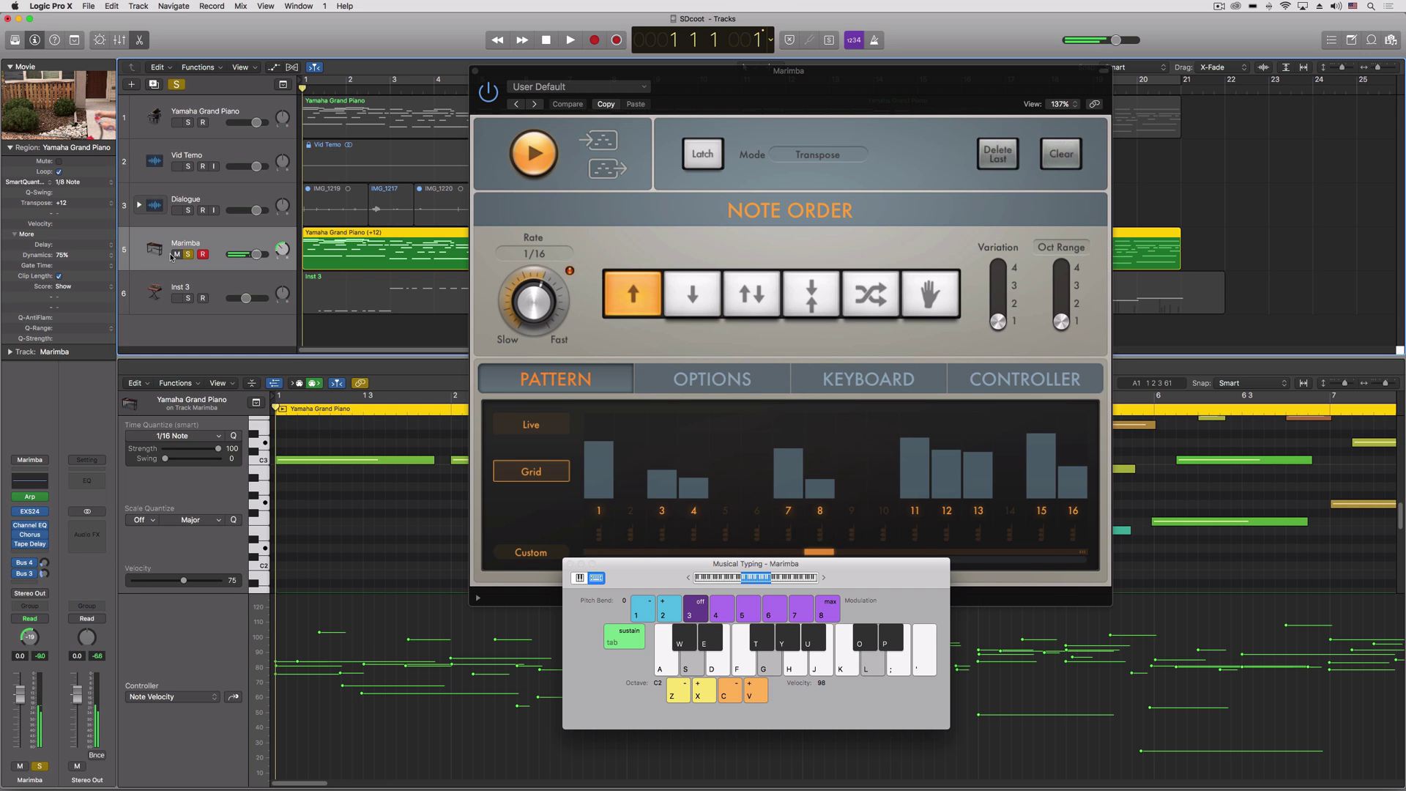
key(k)
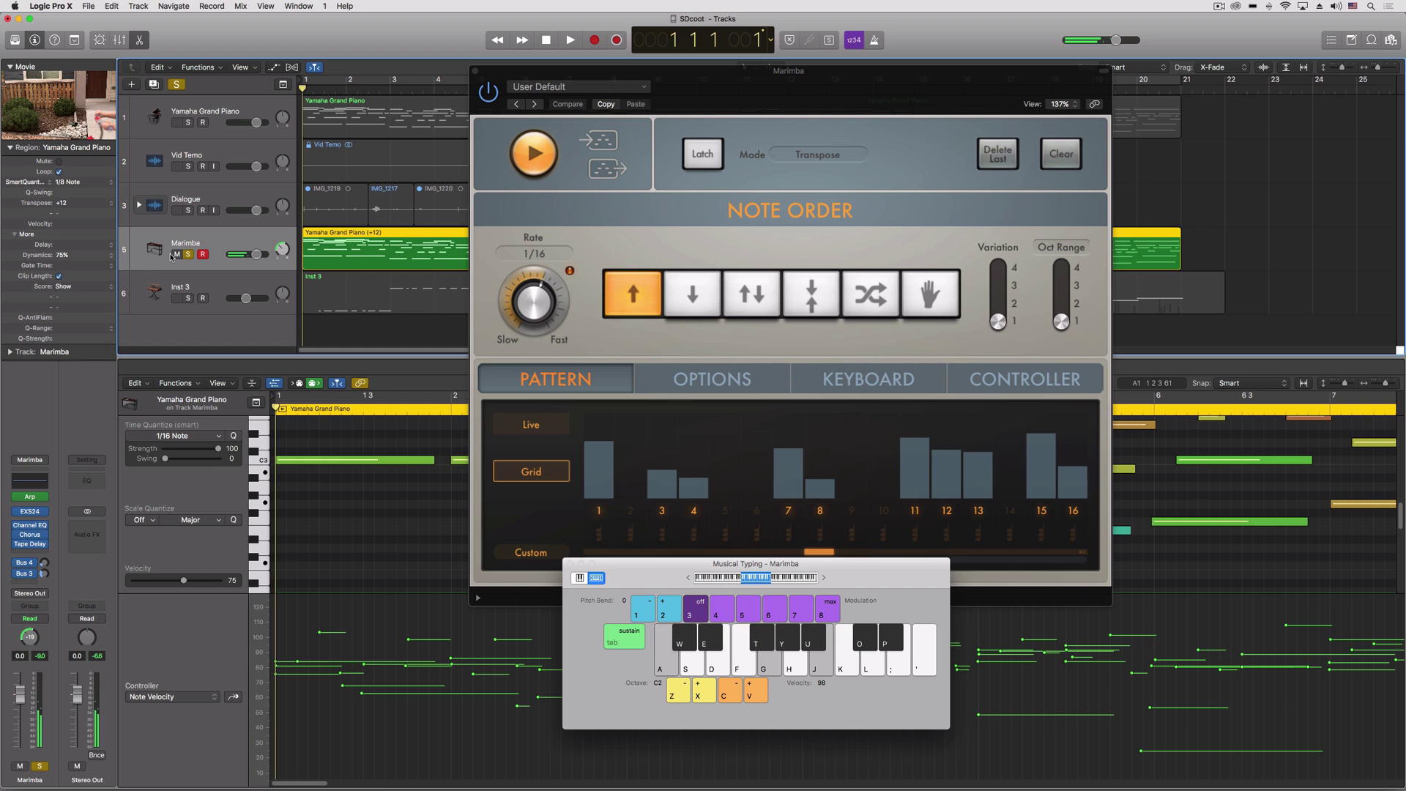
key(k)
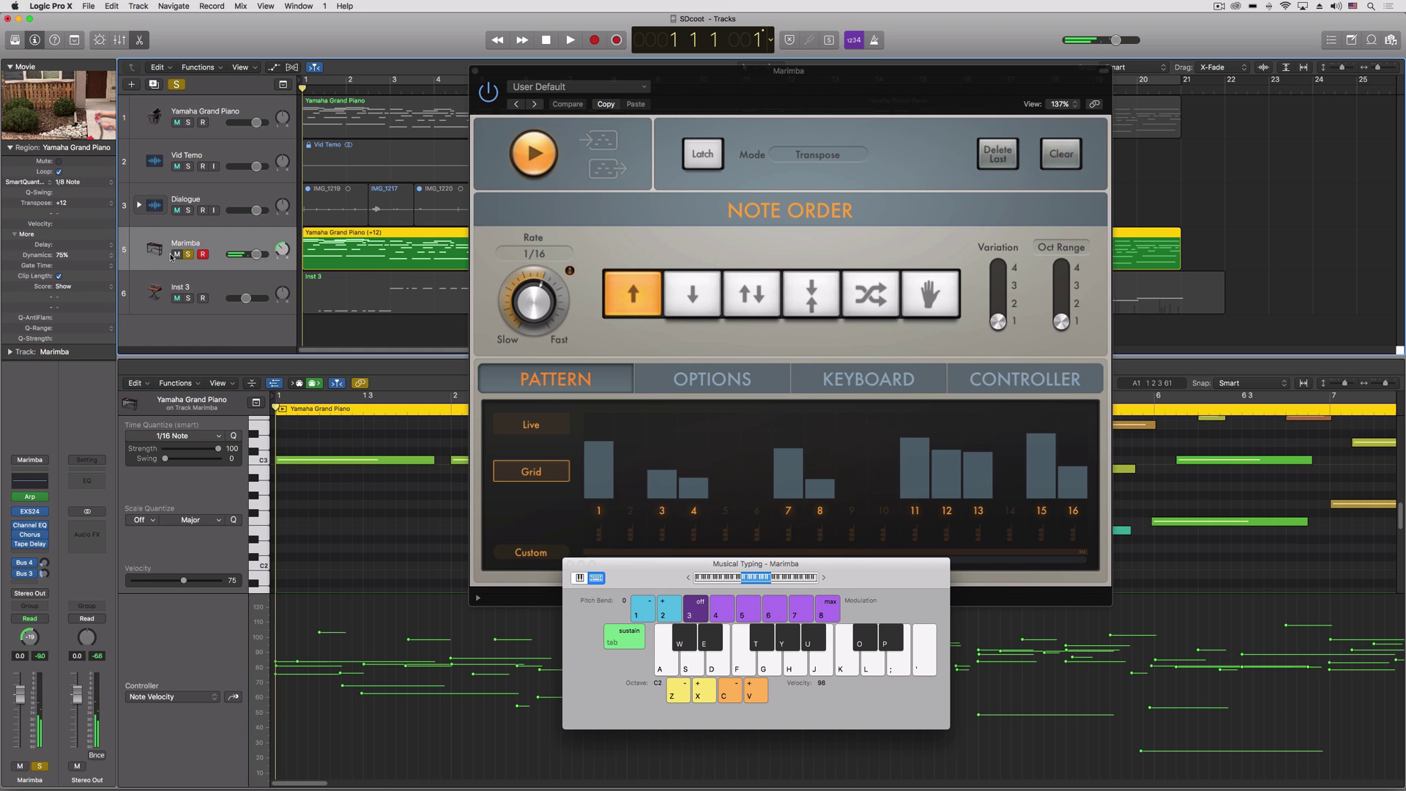
key(space)
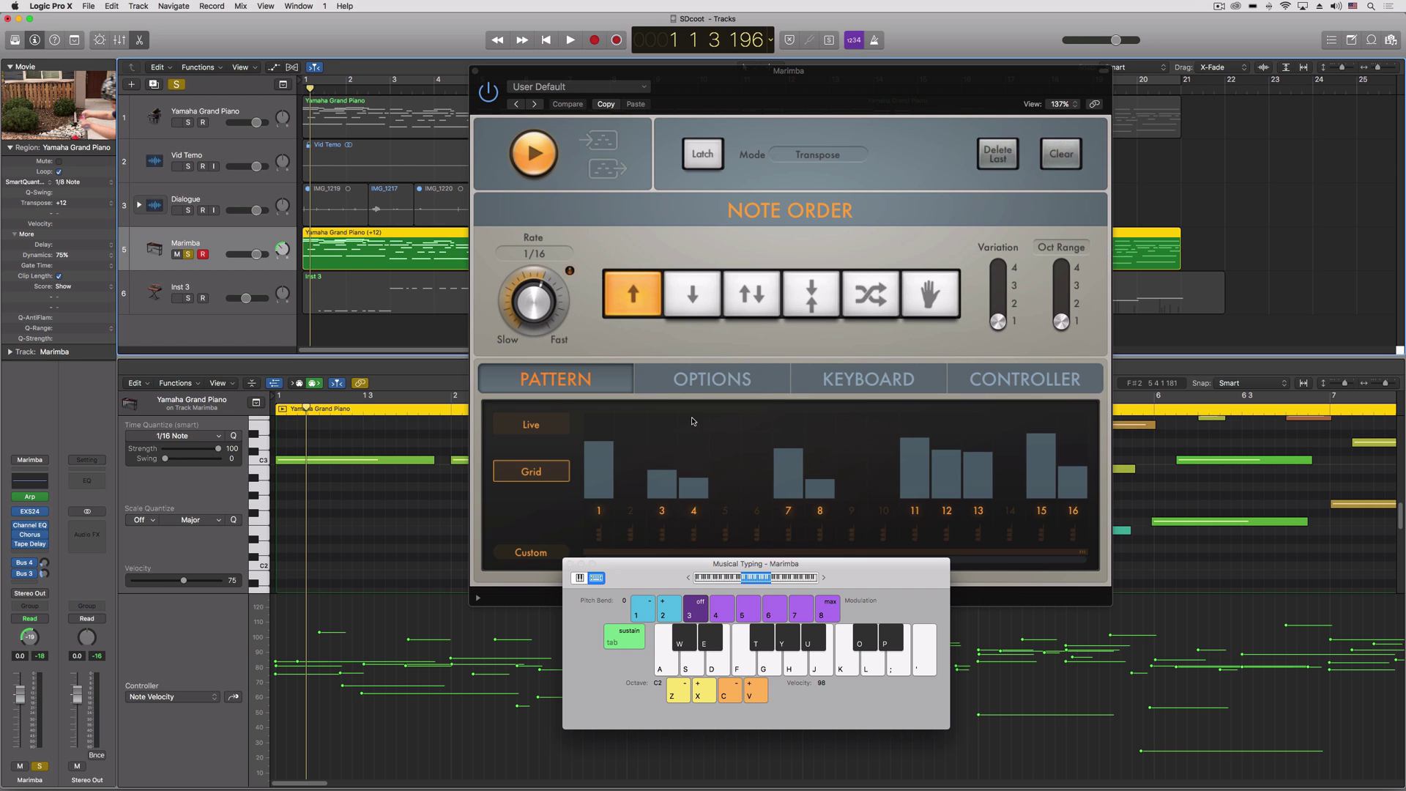
click(571, 565)
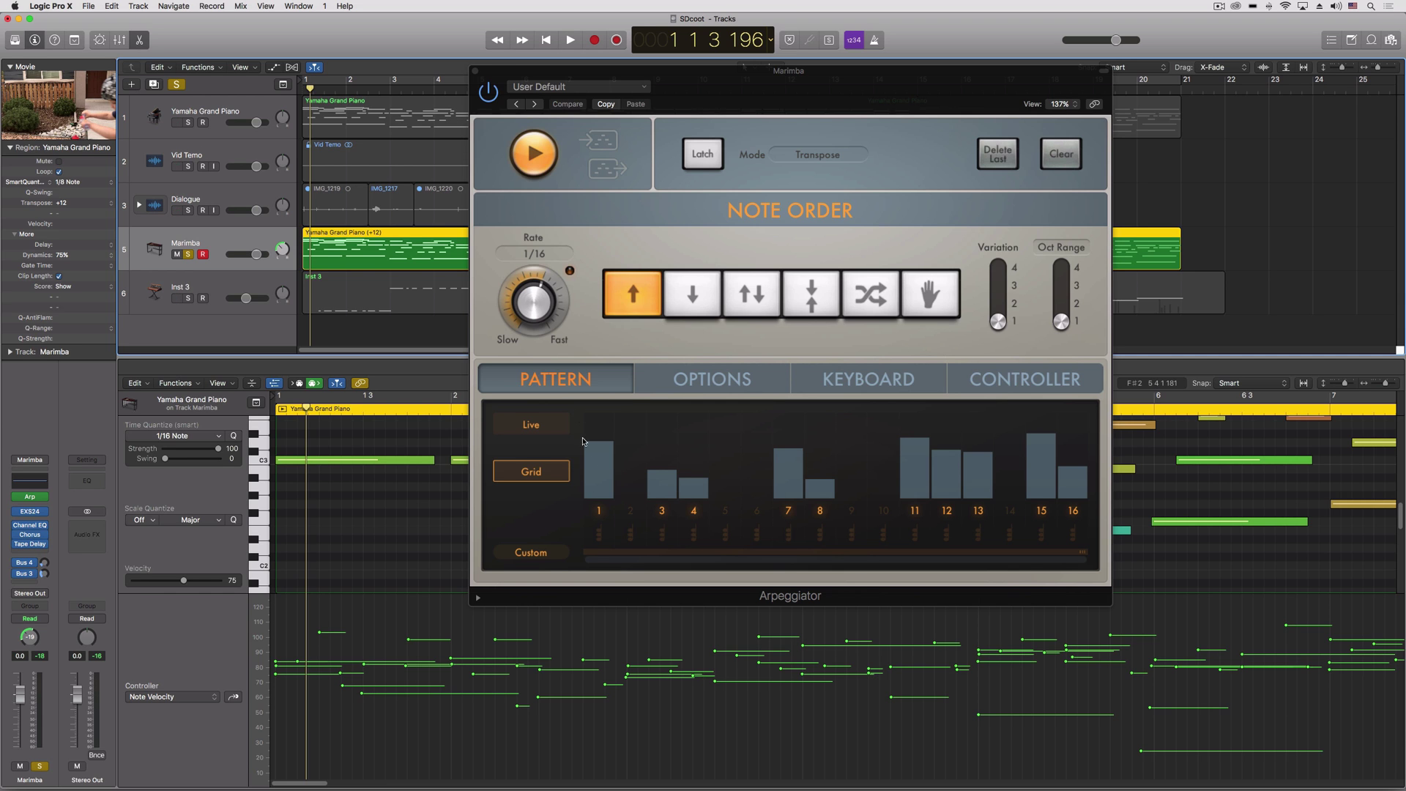
Step: Close the Arpeggiator, play the arrangement, solo the piano and restart playback from bar 1
click(475, 71)
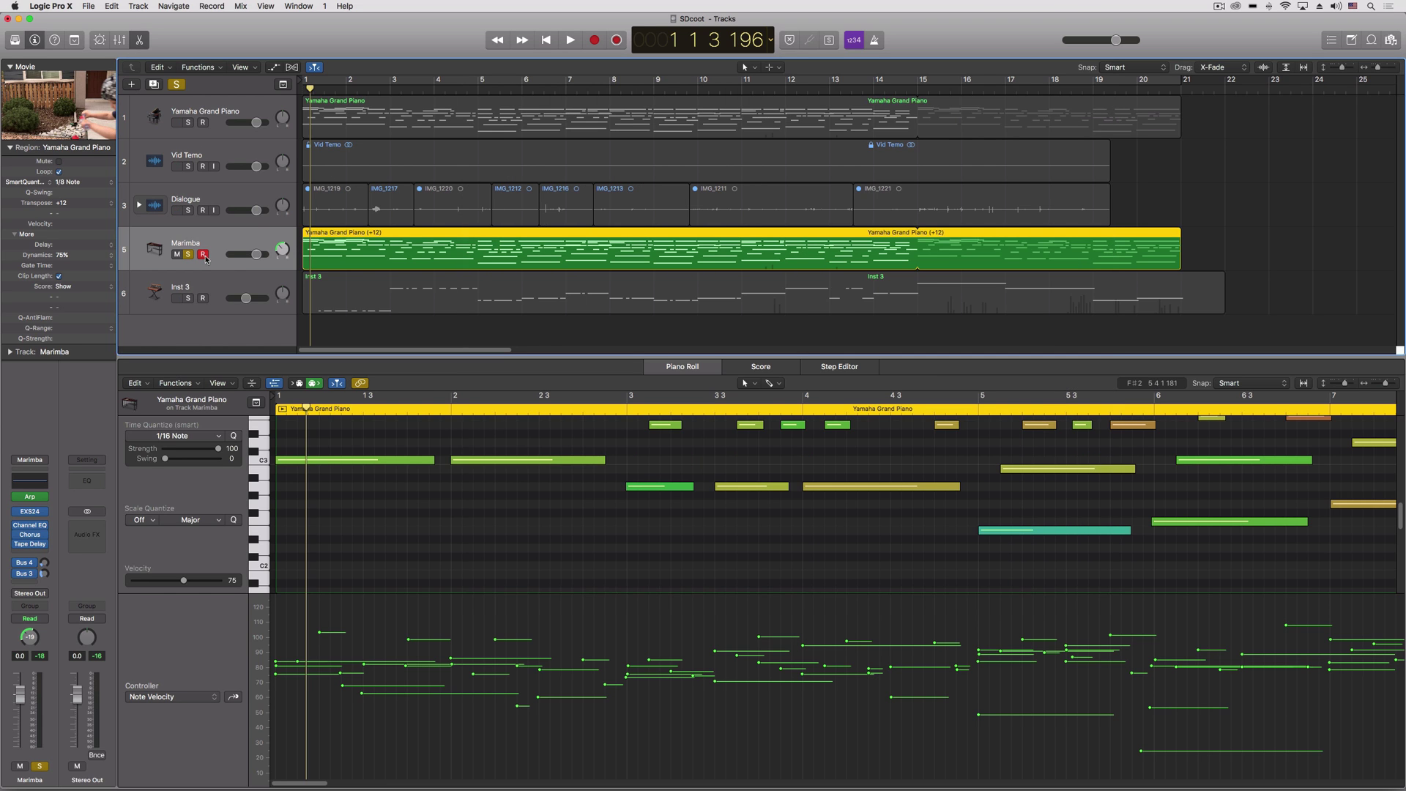
key(space)
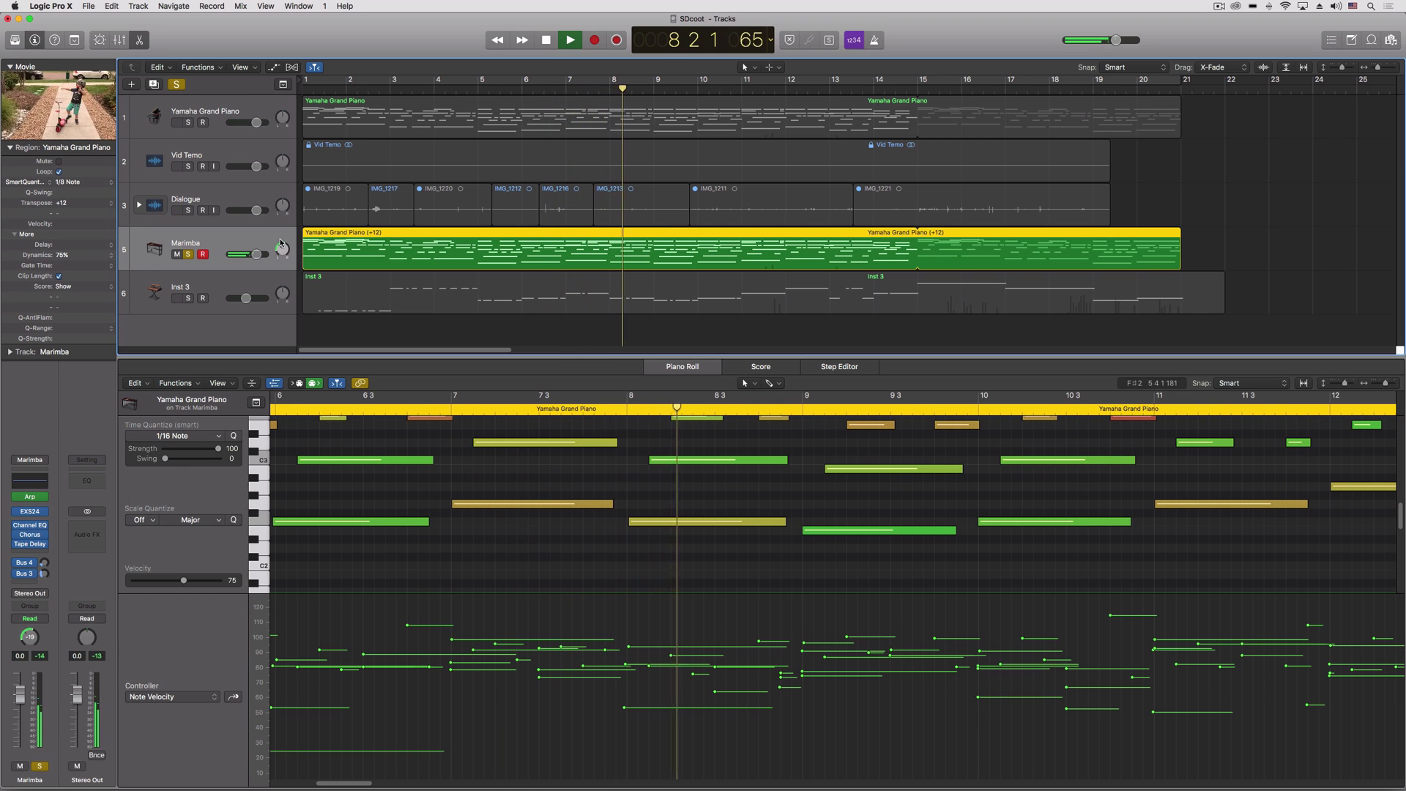
click(188, 122)
key(Return)
key(space)
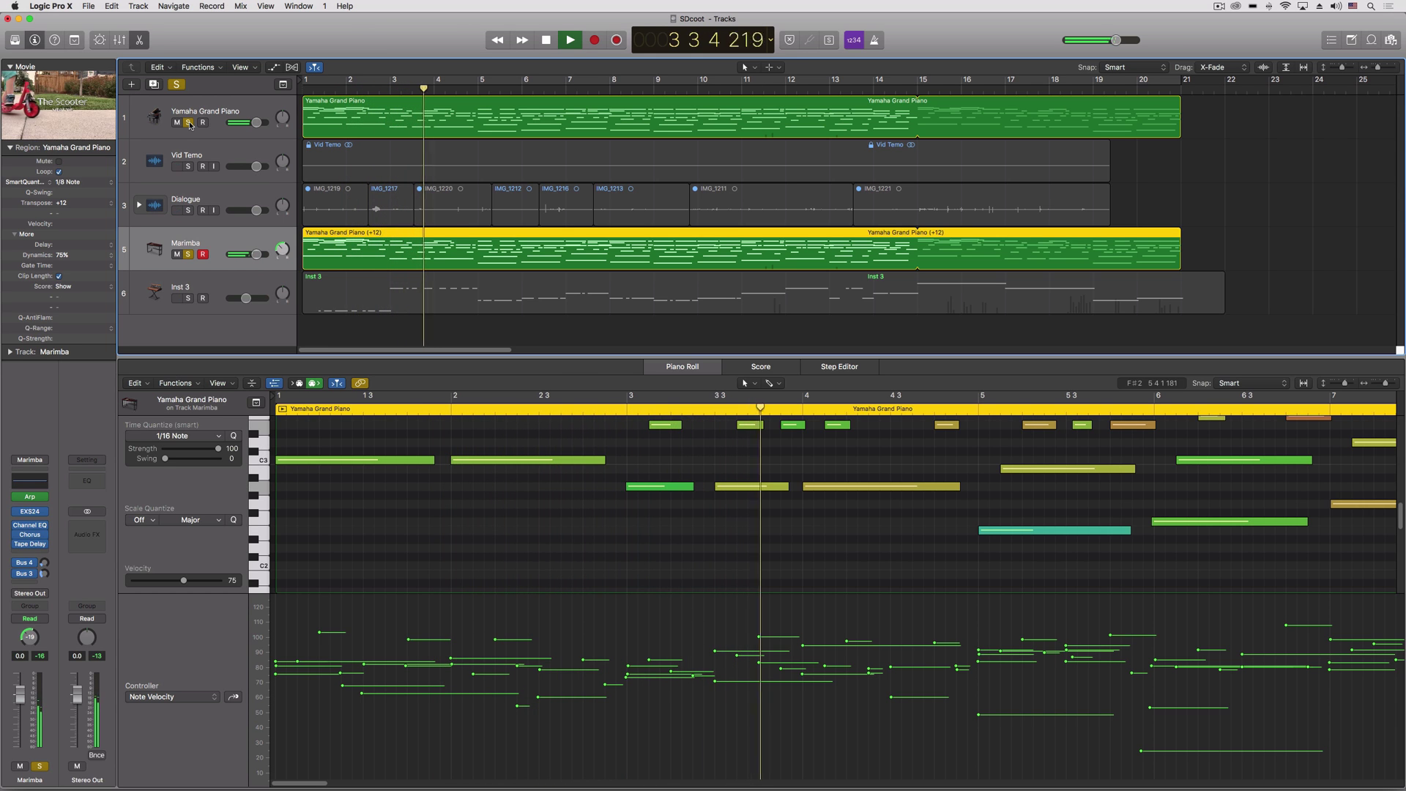
Step: Toggle Marimba and piano solo and mute to compare parts, check piano pan +13, then stop
click(176, 254)
click(188, 254)
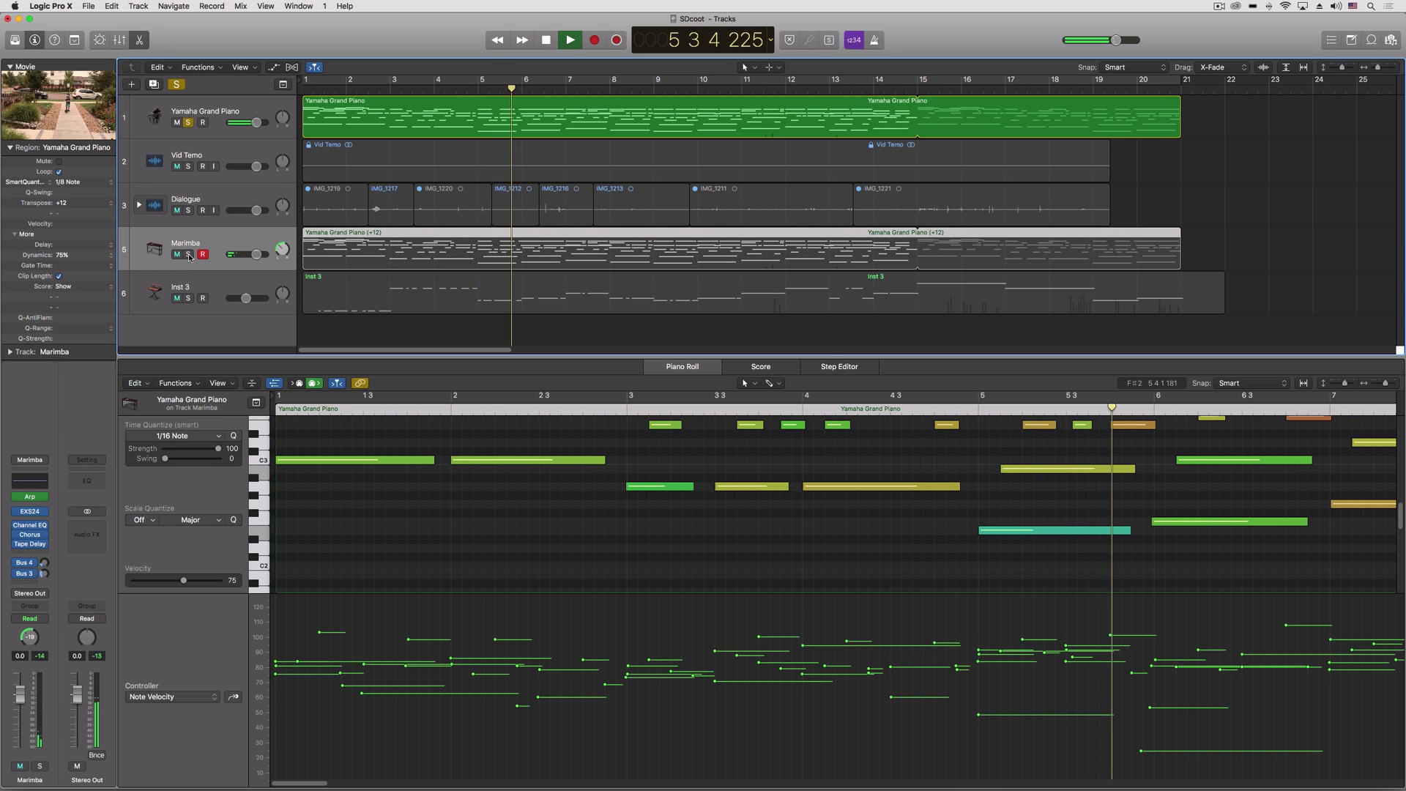
click(176, 254)
click(188, 254)
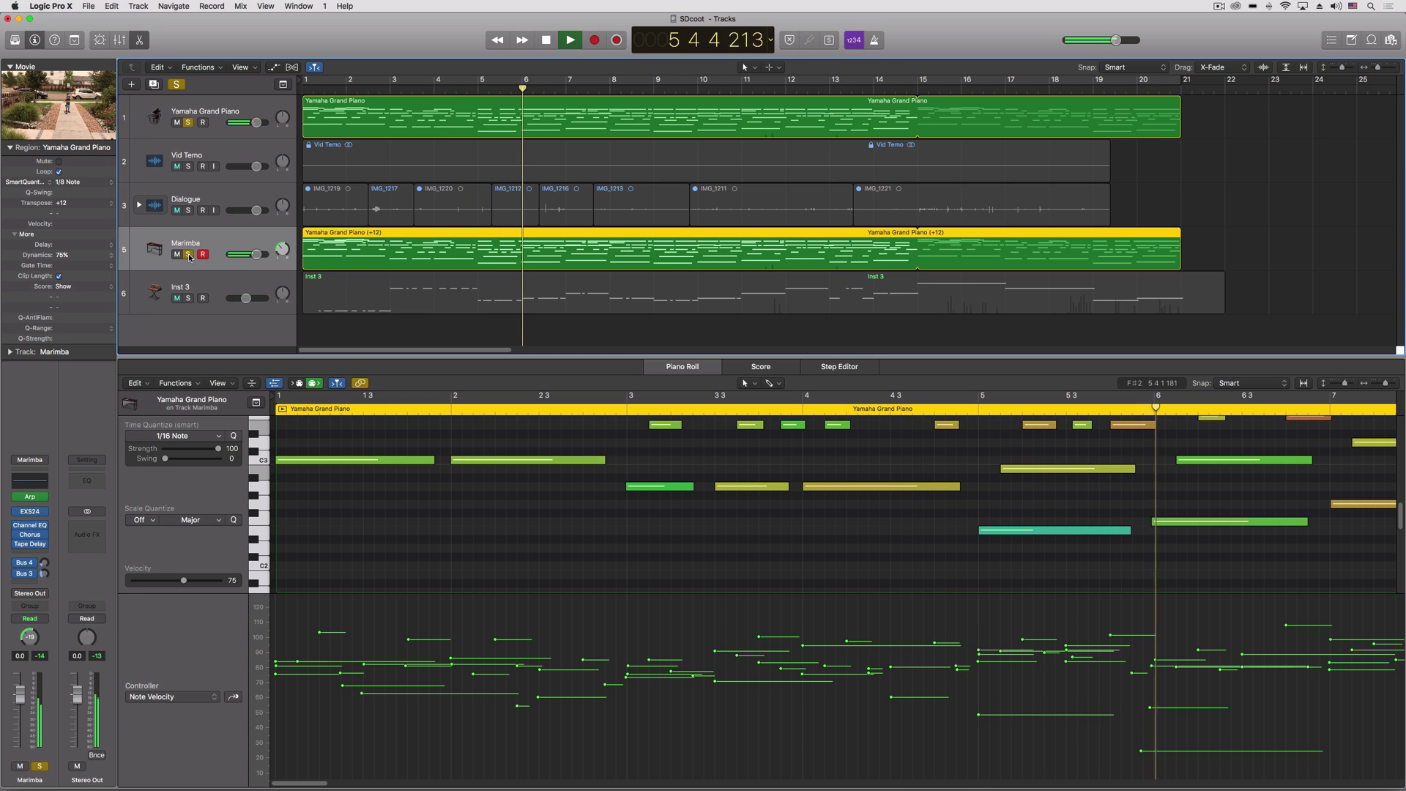
click(187, 123)
click(188, 122)
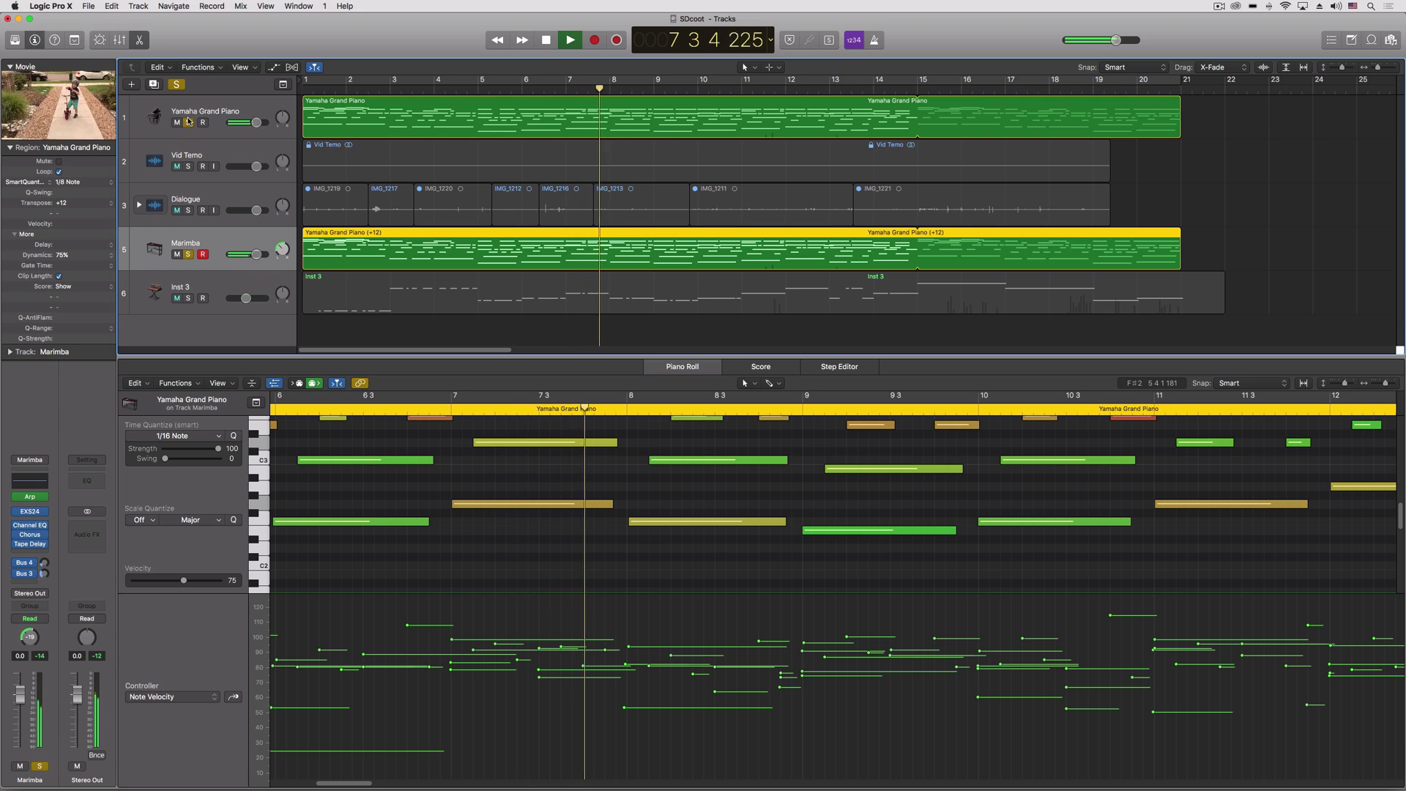
click(283, 119)
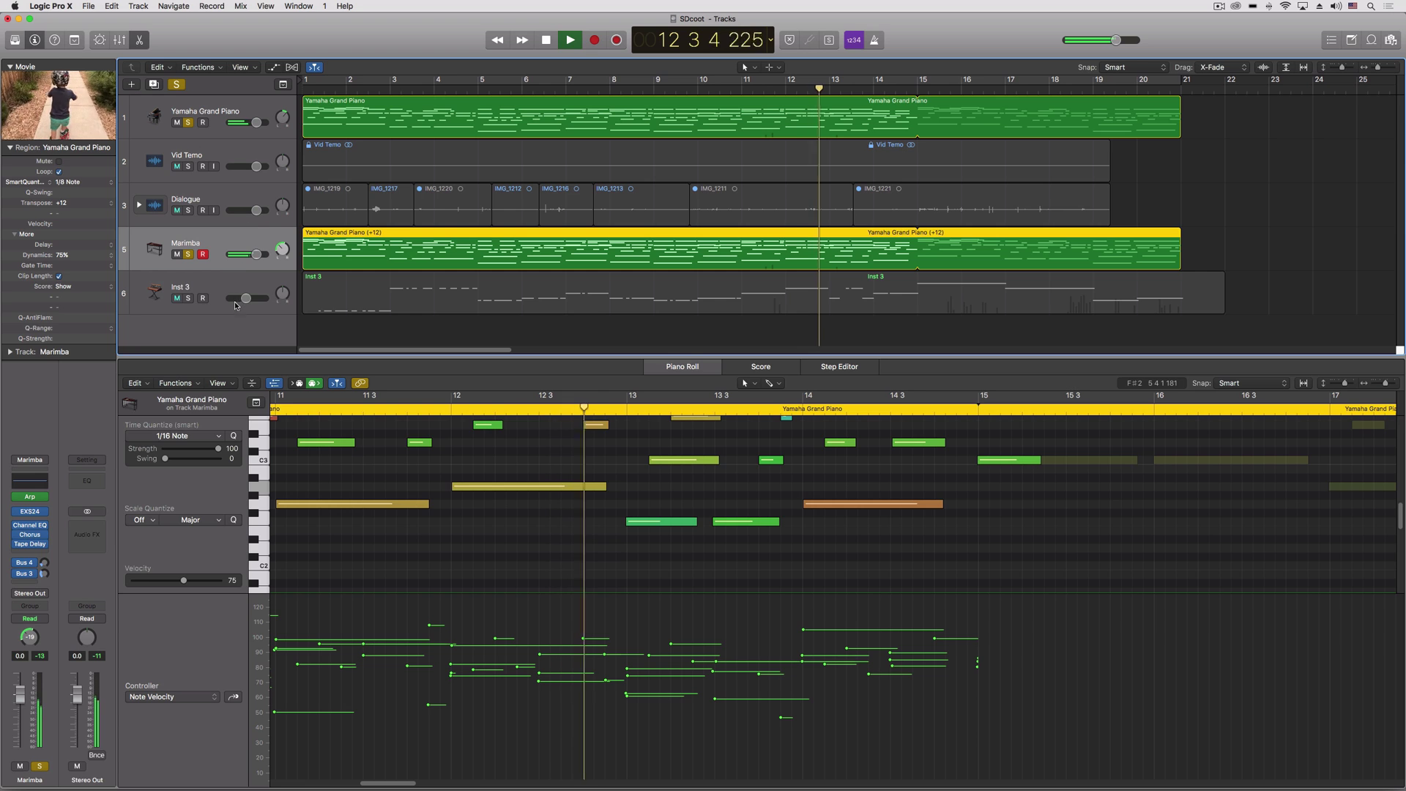
key(space)
Step: Clear all solos, select Inst 3, play from the start, and open its region in the Piano Roll
click(178, 85)
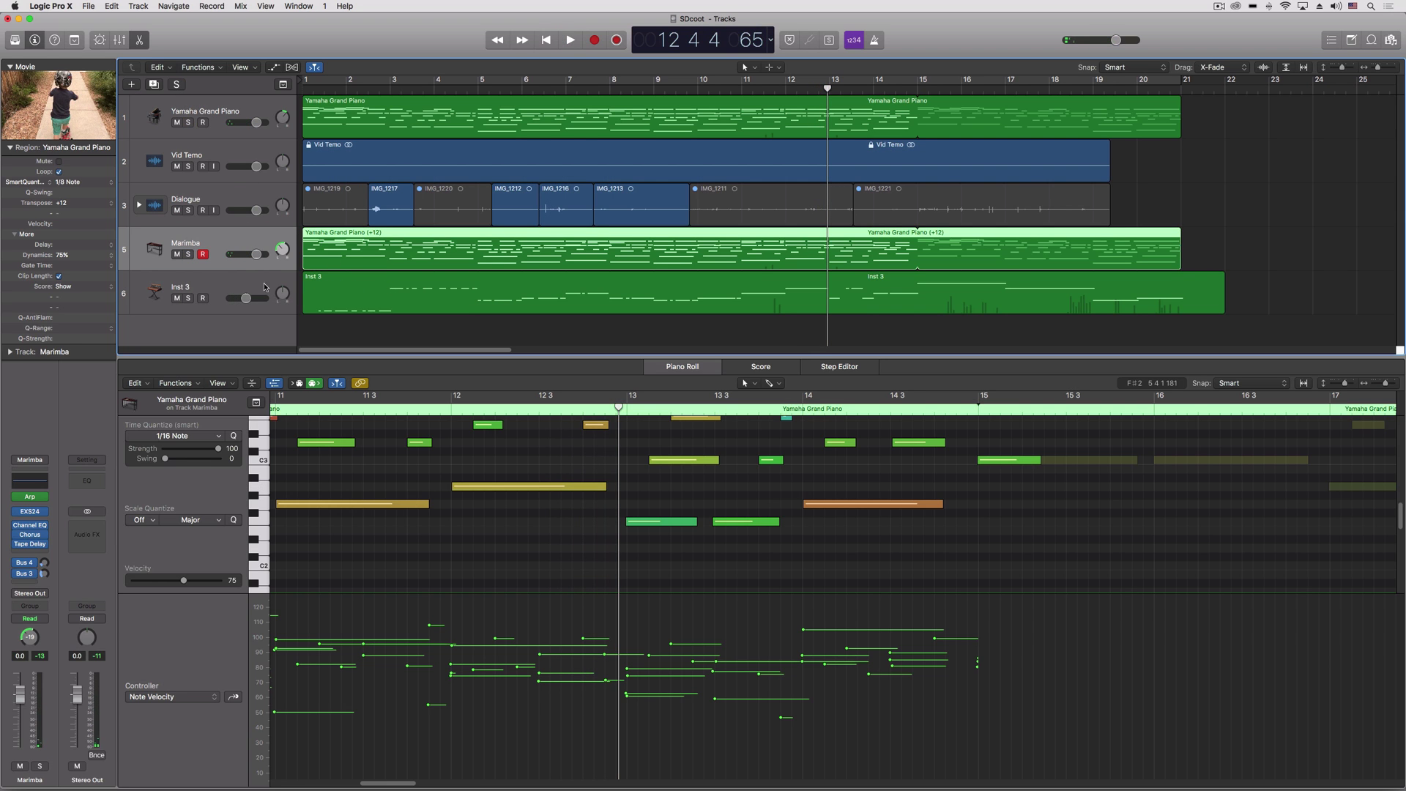
click(197, 285)
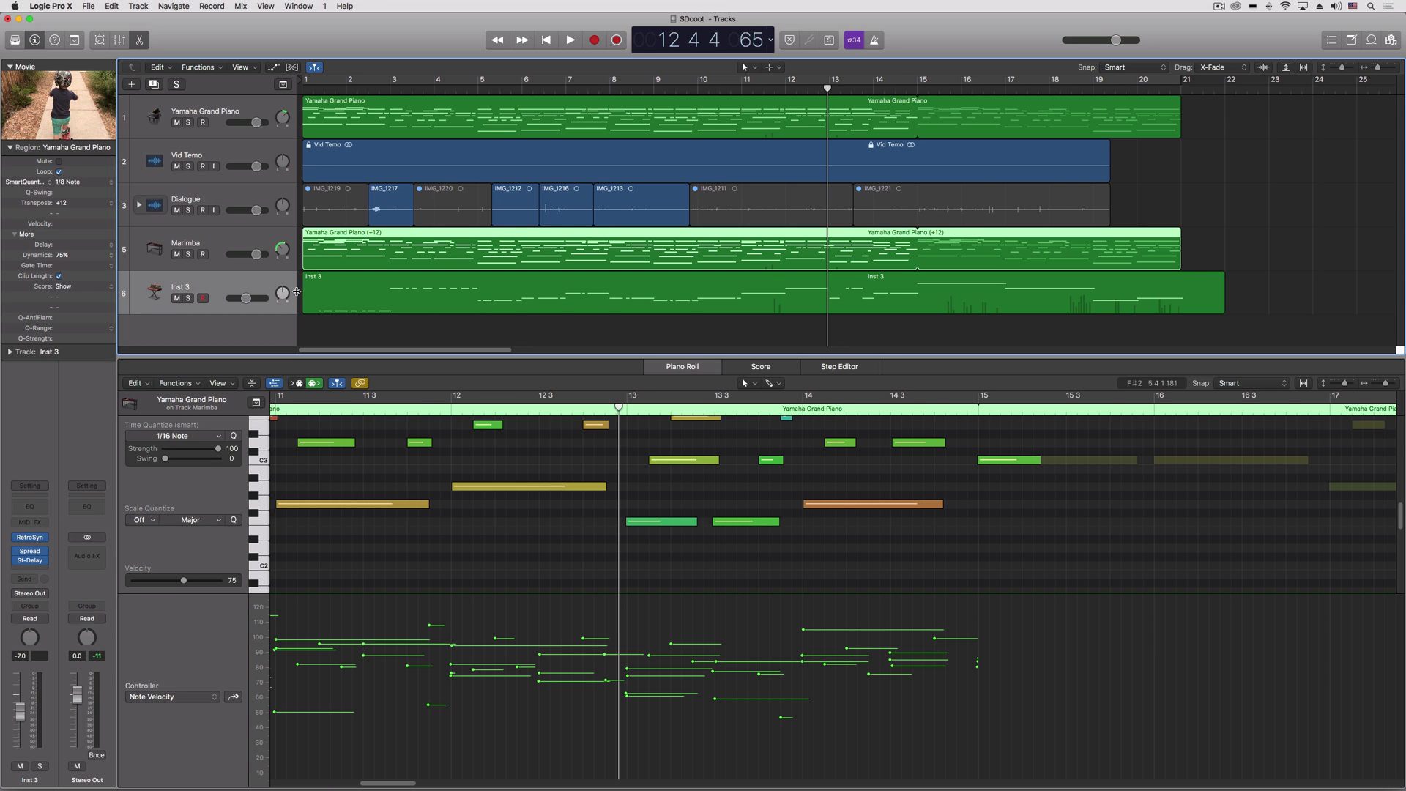
key(Return)
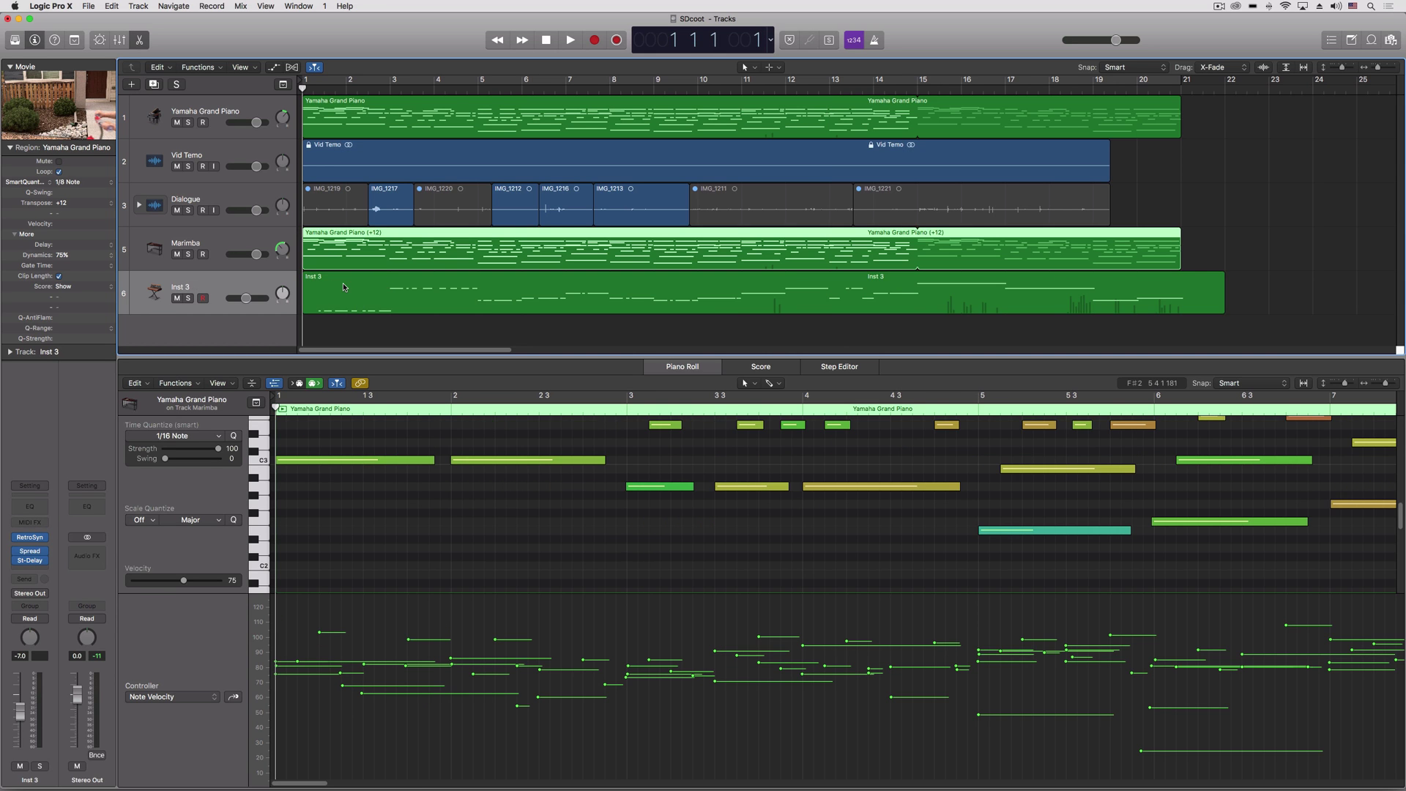
key(space)
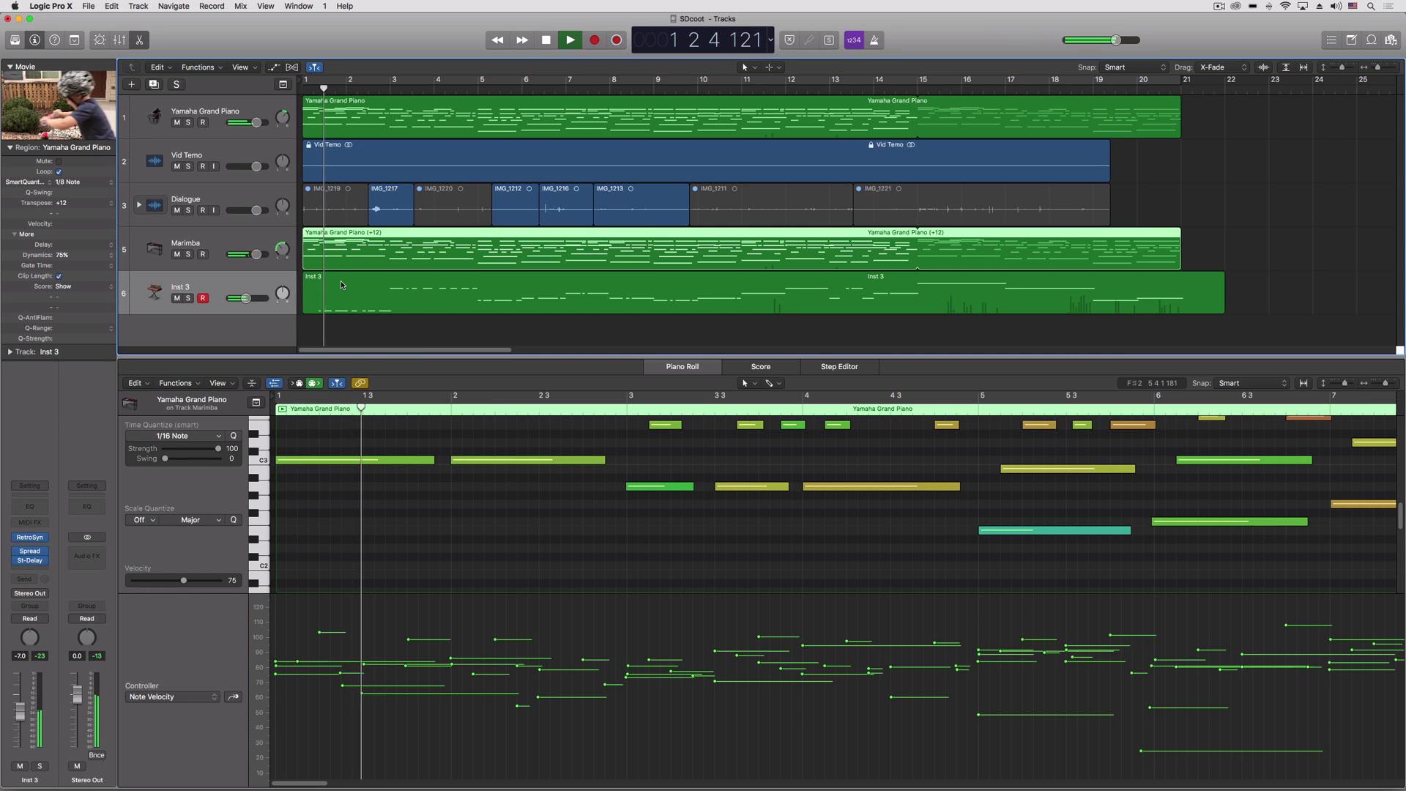
click(335, 285)
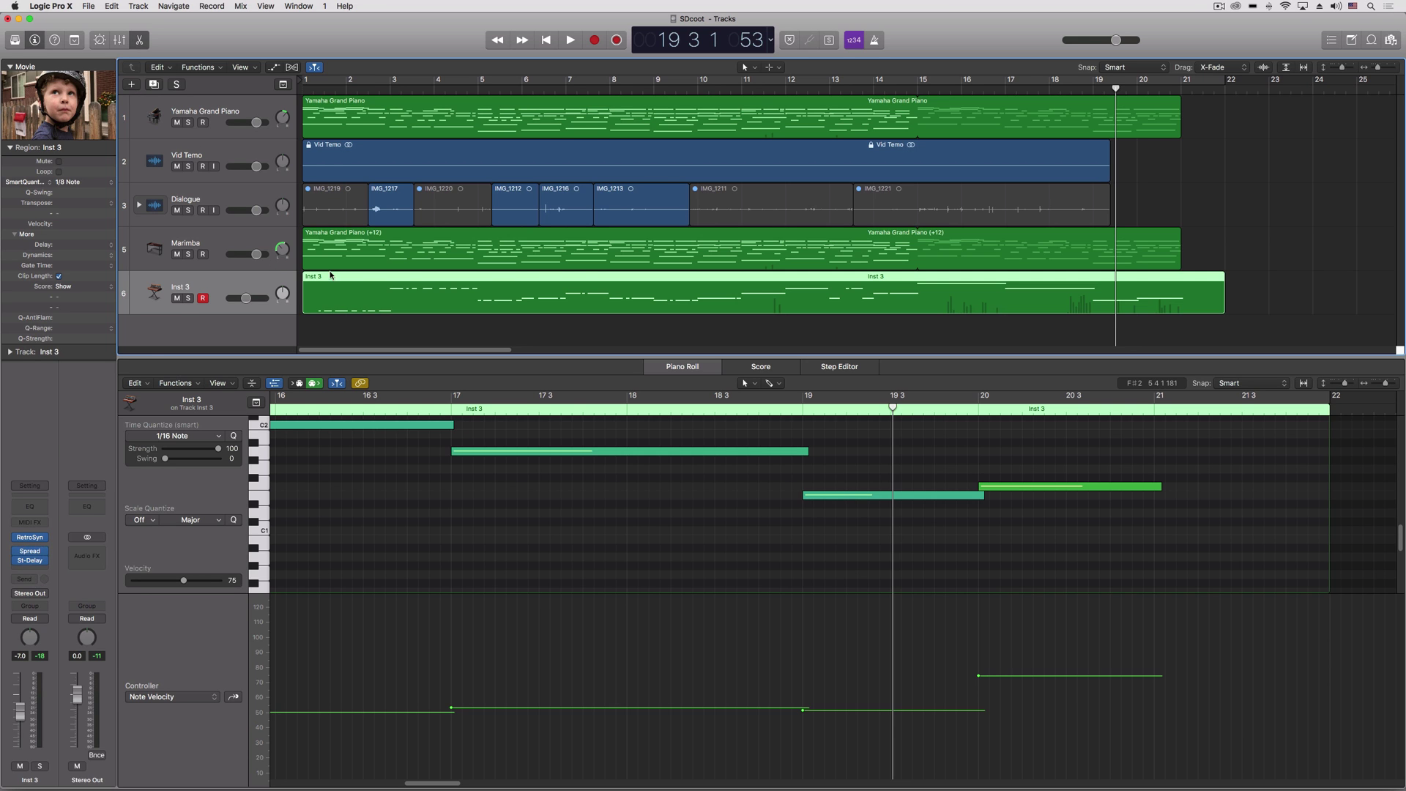
Step: Open the Marimba's Yamaha Grand Piano (+12) region in the Piano Roll and record-arm the Marimba track
click(352, 237)
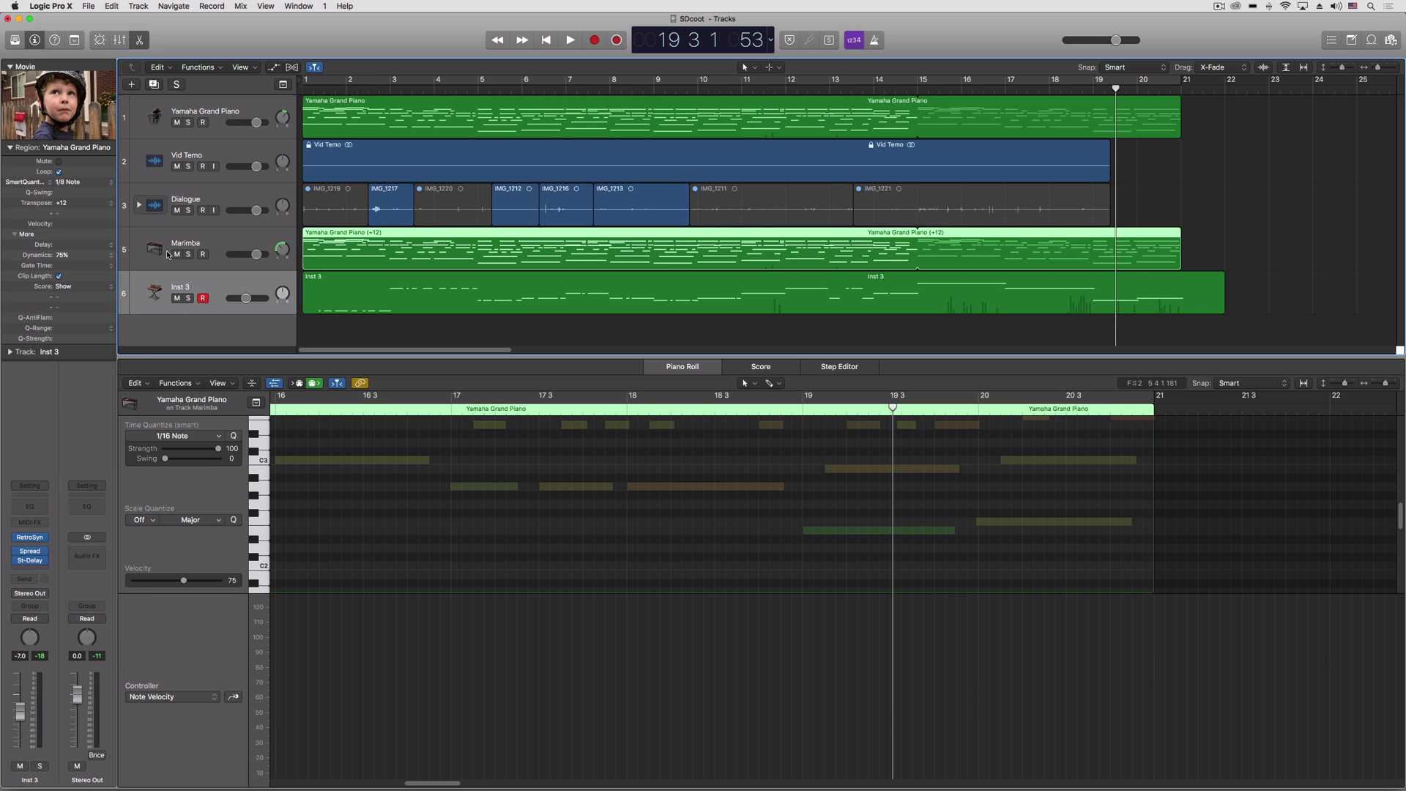
click(205, 248)
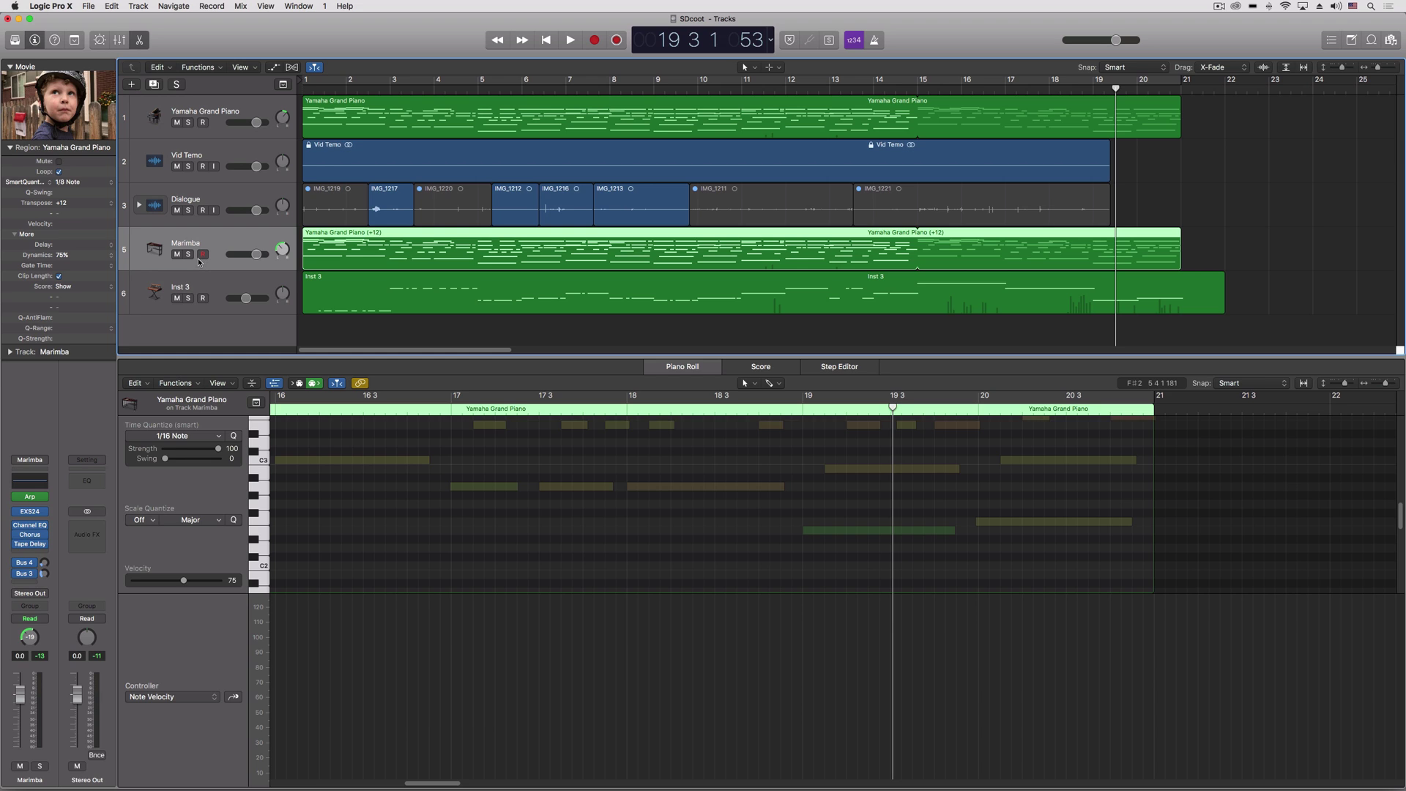